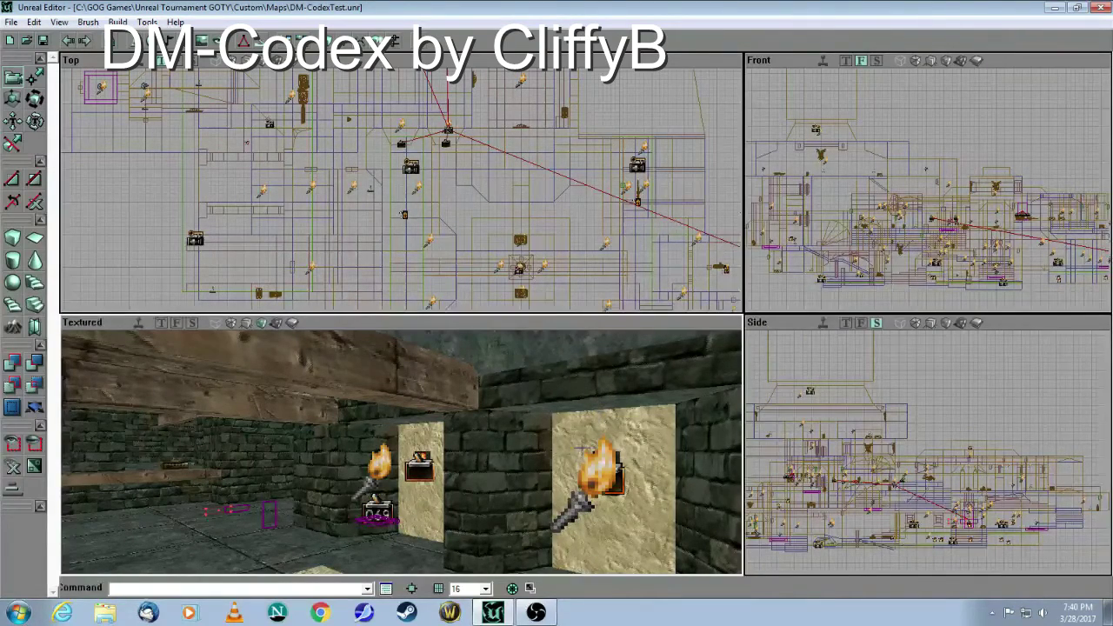
{"action": "mouse_move", "coordinate": [402, 453]}
{"action": "left_mouse_down"}
{"action": "mouse_move", "coordinate": [391, 504]}
{"action": "mouse_move", "coordinate": [408, 478]}
{"action": "mouse_move", "coordinate": [348, 426]}
{"action": "mouse_move", "coordinate": [396, 479]}
{"action": "mouse_move", "coordinate": [412, 448]}
{"action": "left_mouse_up"}
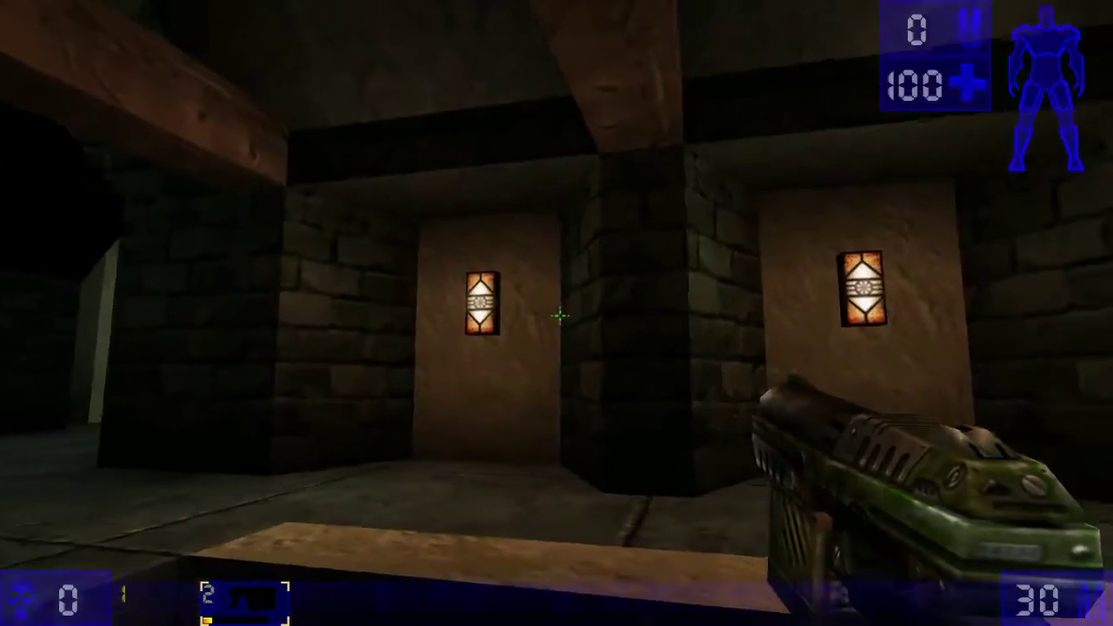
{"action": "key", "text": "w"}
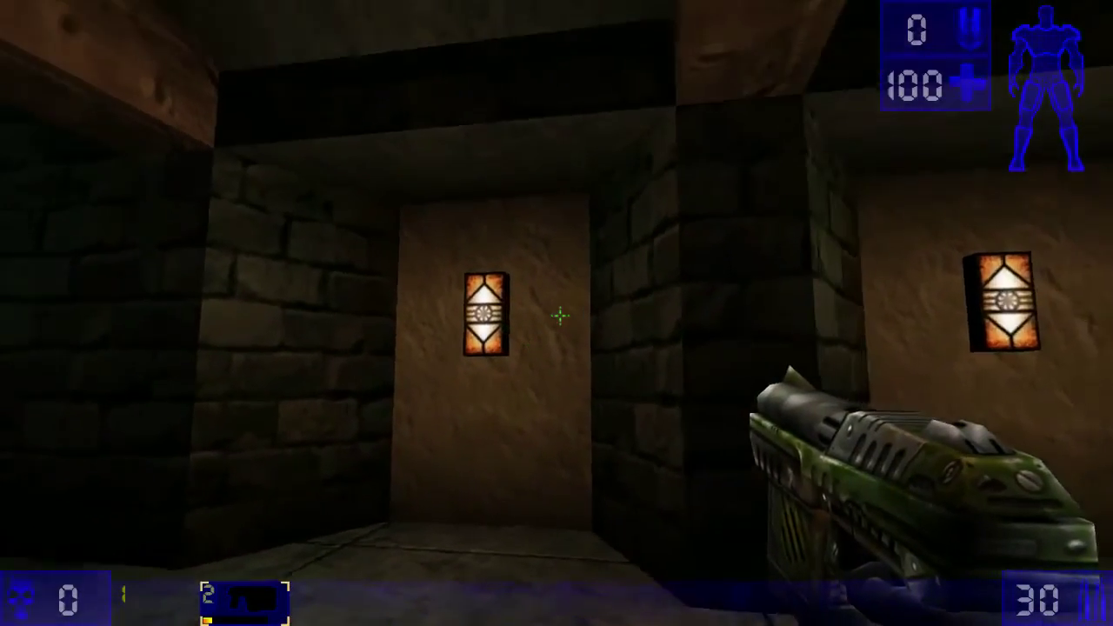
{"action": "key", "text": "s"}
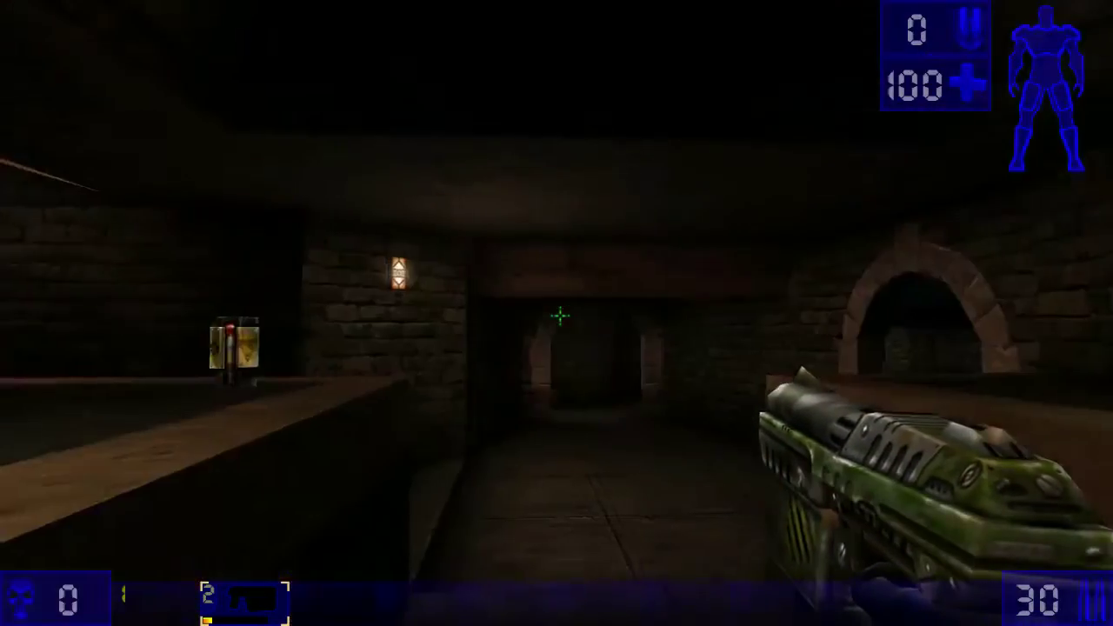
{"action": "key", "text": "w"}
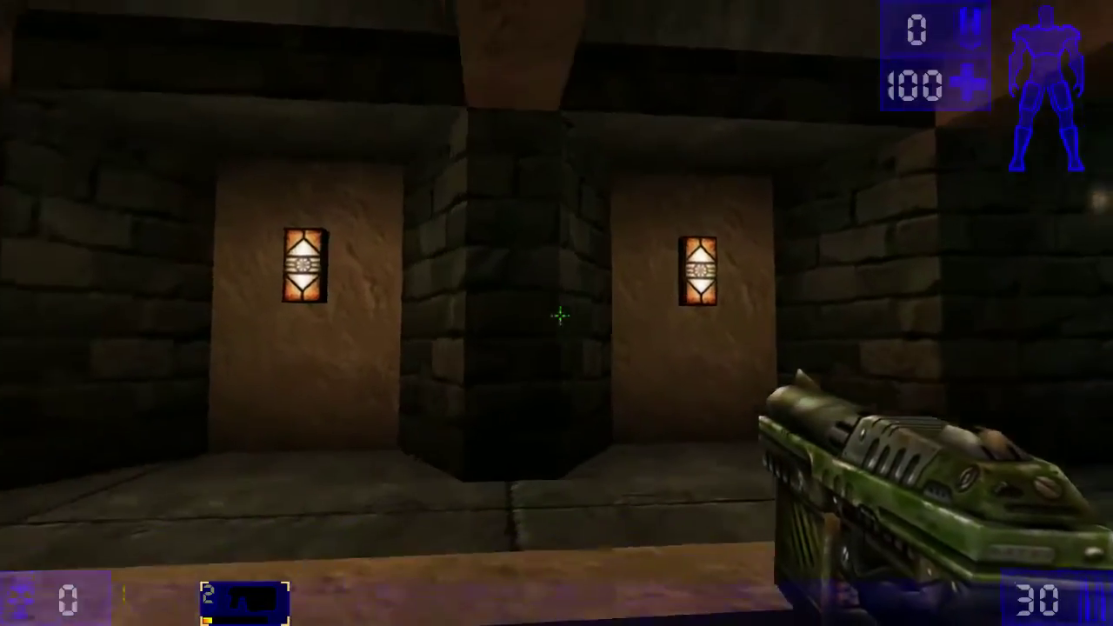
{"action": "key", "text": "w"}
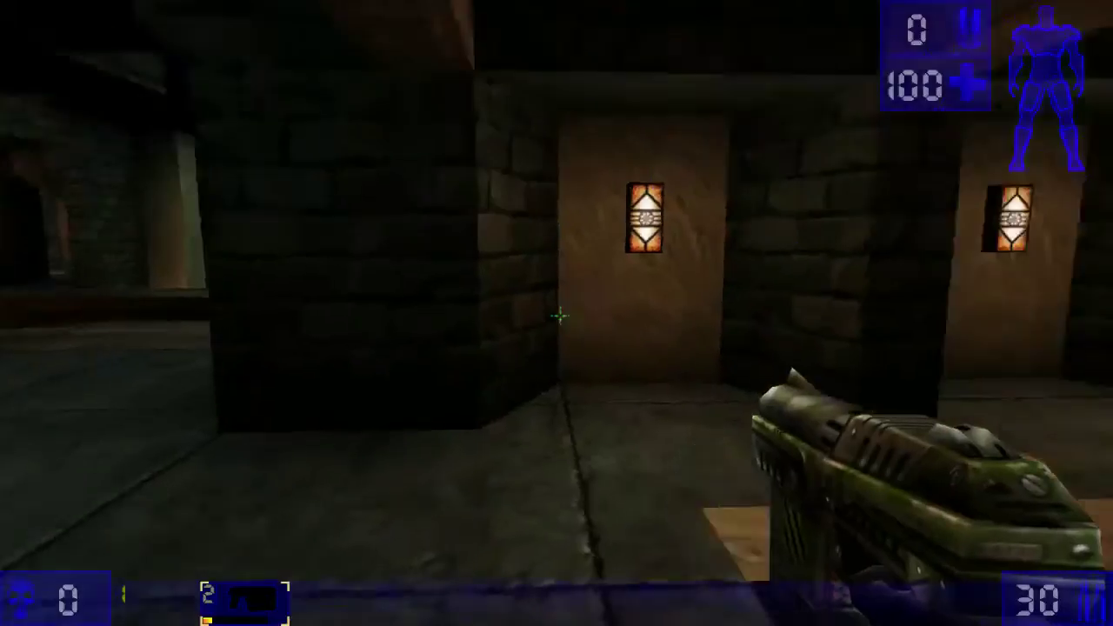
{"action": "key", "text": "w"}
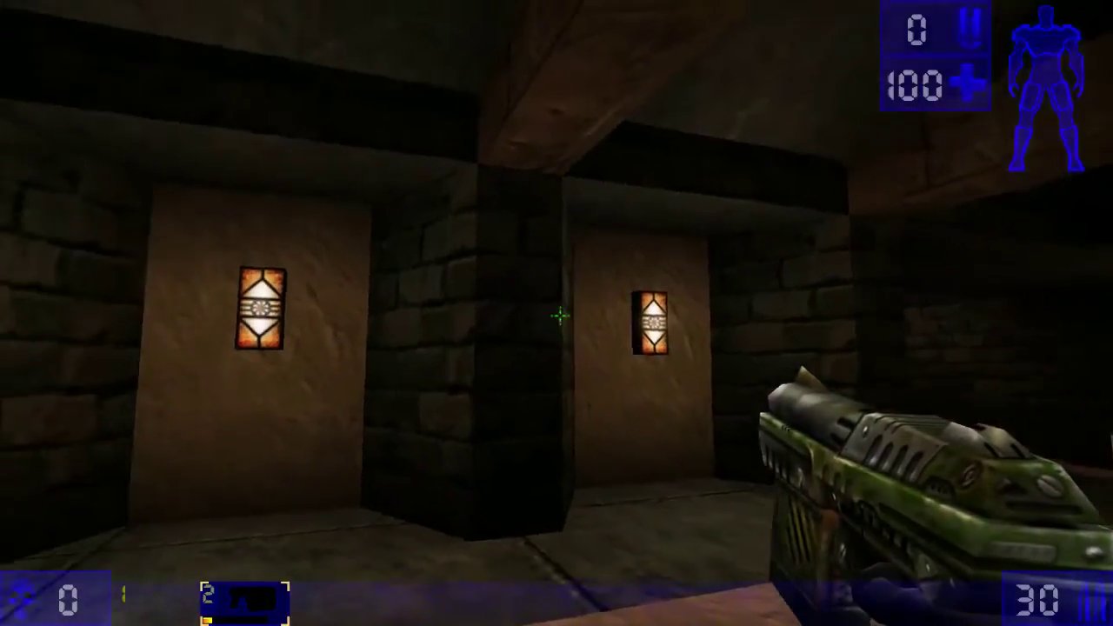
{"action": "key", "text": "d"}
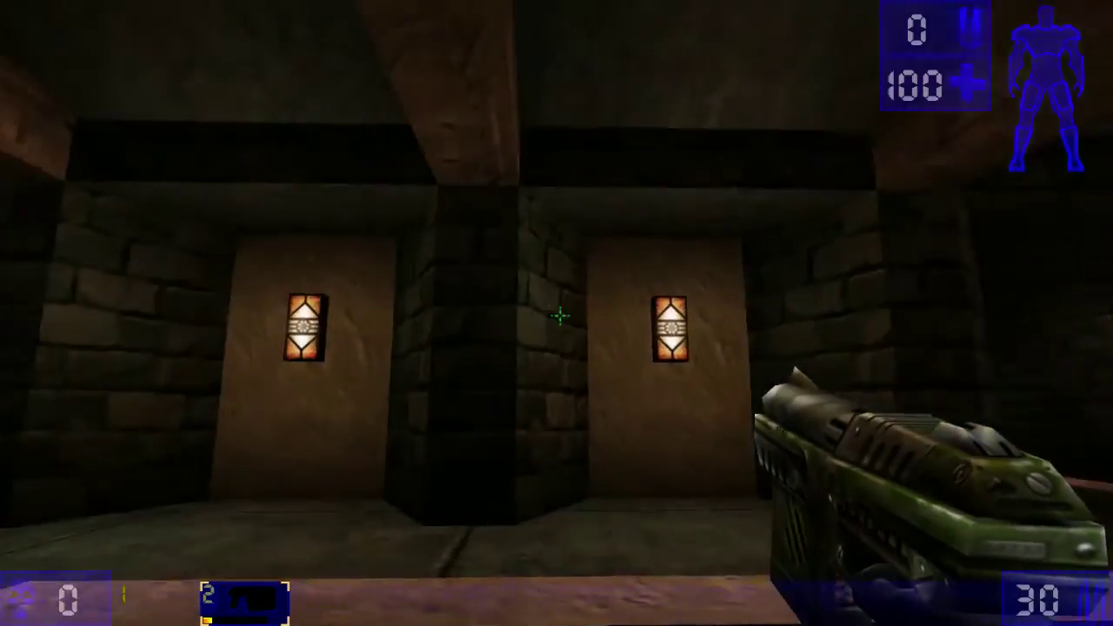
{"action": "key", "text": "a"}
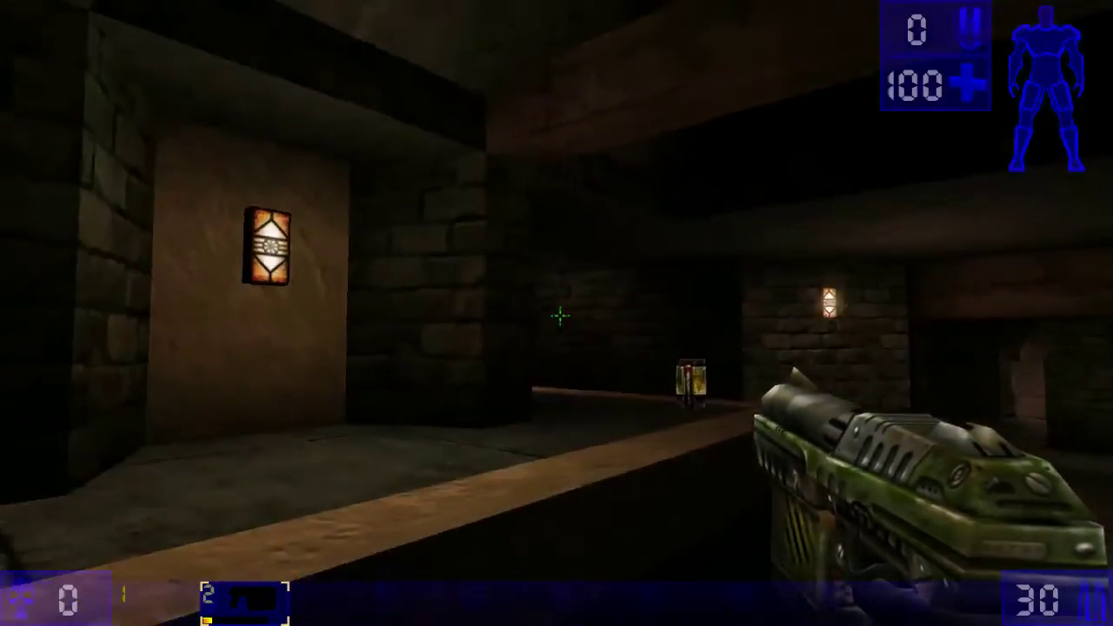
{"action": "key", "text": "Left"}
{"action": "key", "text": "Right"}
{"action": "key", "text": "w"}
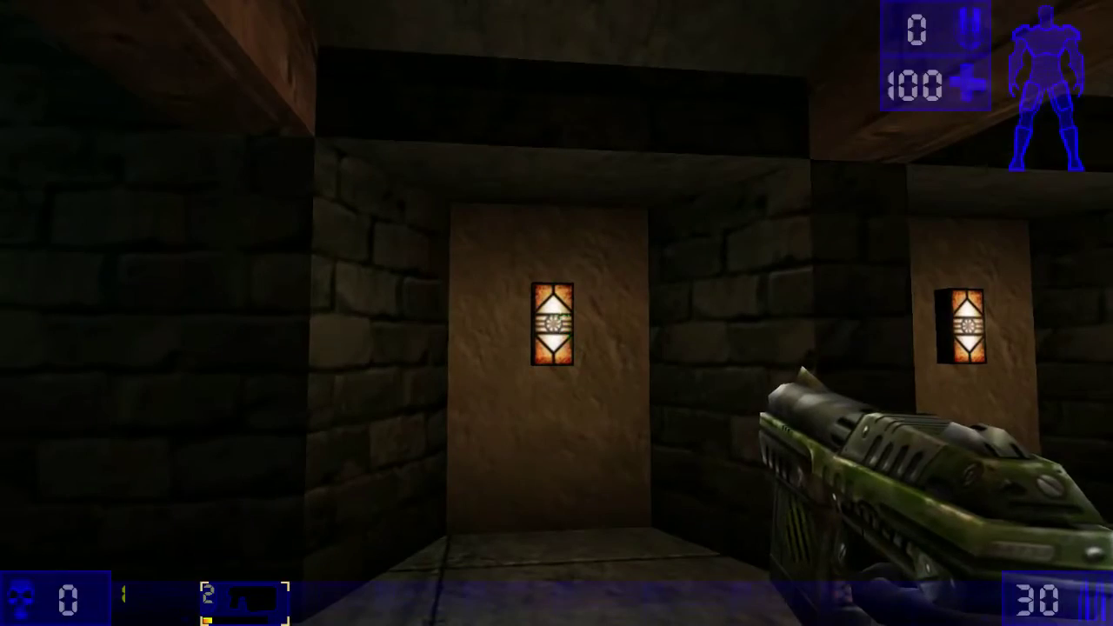
{"action": "left_click", "coordinate": [556, 313]}
{"action": "left_click", "coordinate": [556, 313]}
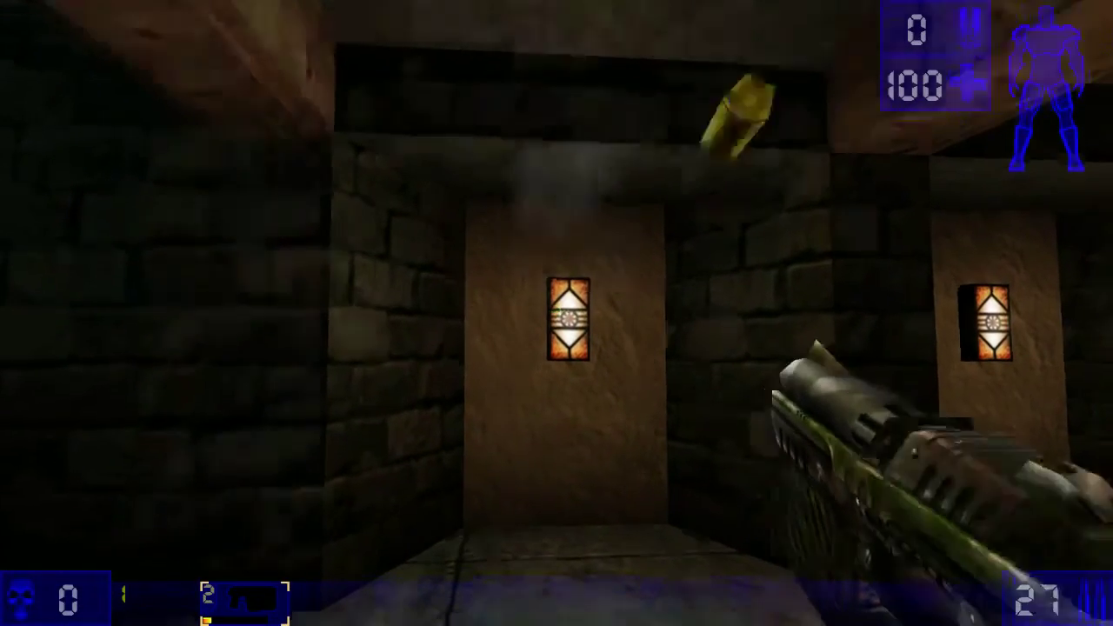
{"action": "left_click", "coordinate": [560, 316]}
{"action": "key", "text": "w"}
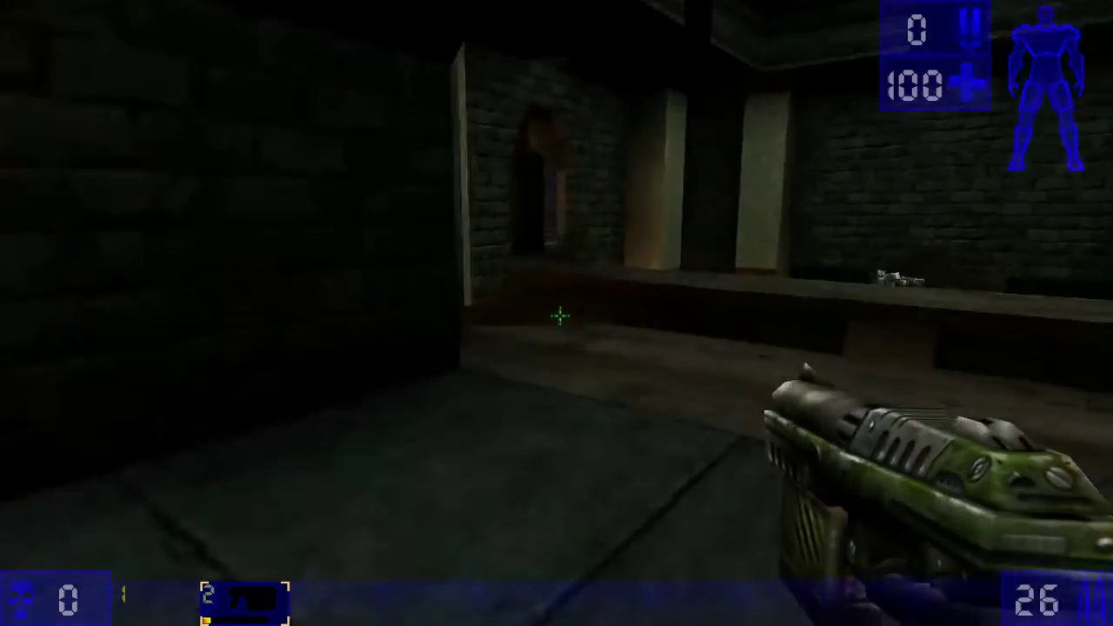
{"action": "key", "text": "Left"}
{"action": "key", "text": "w"}
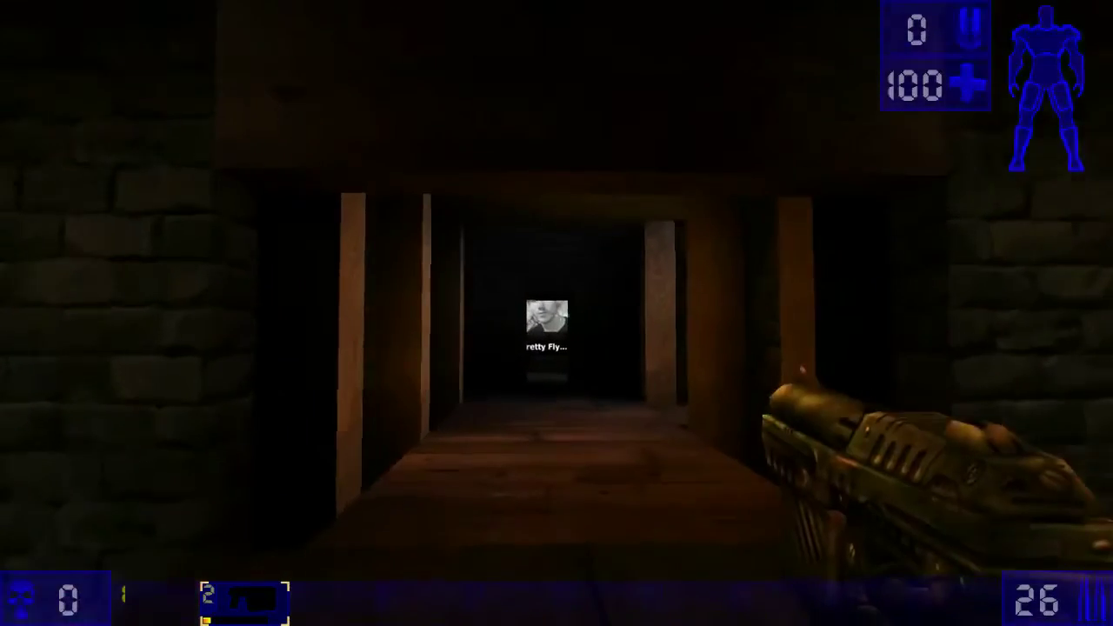
{"action": "key", "text": "w"}
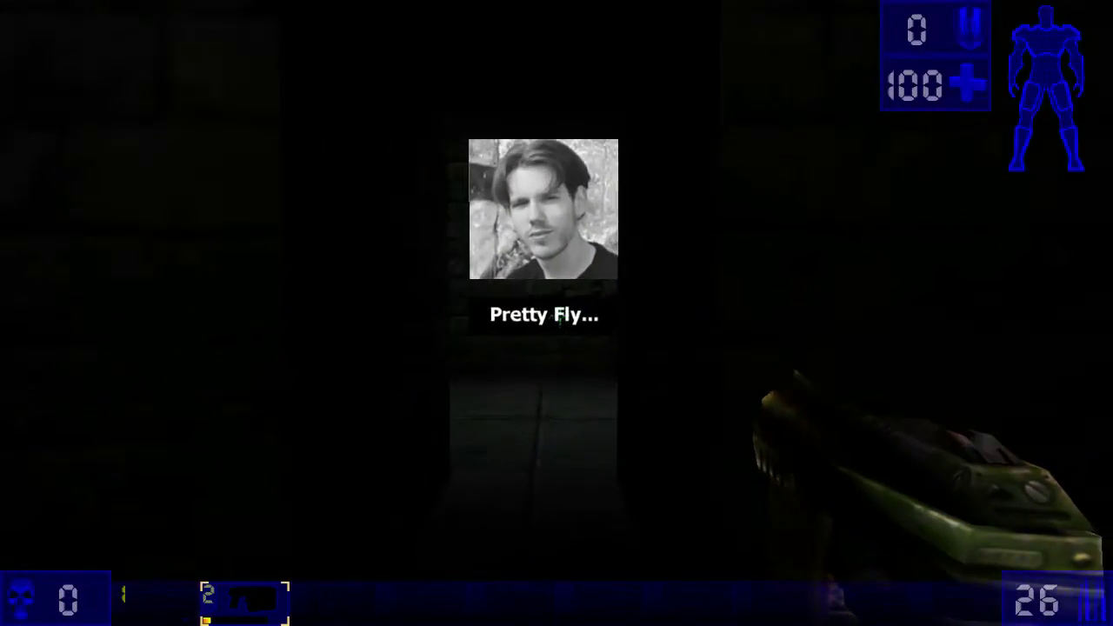
{"action": "key", "text": "Page_Up"}
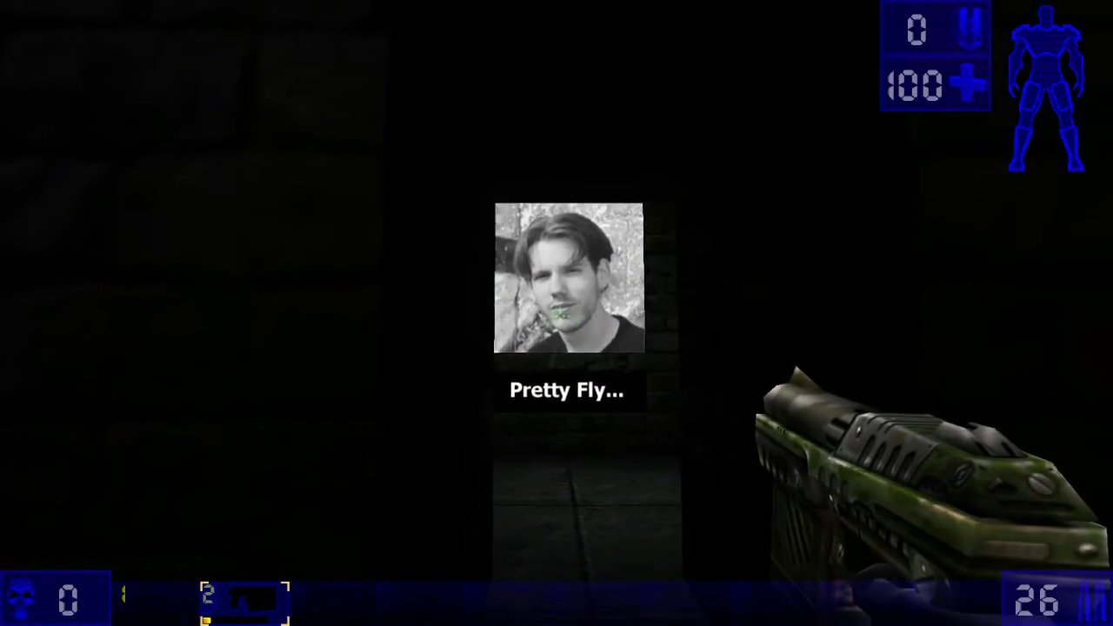
{"action": "key", "text": "s"}
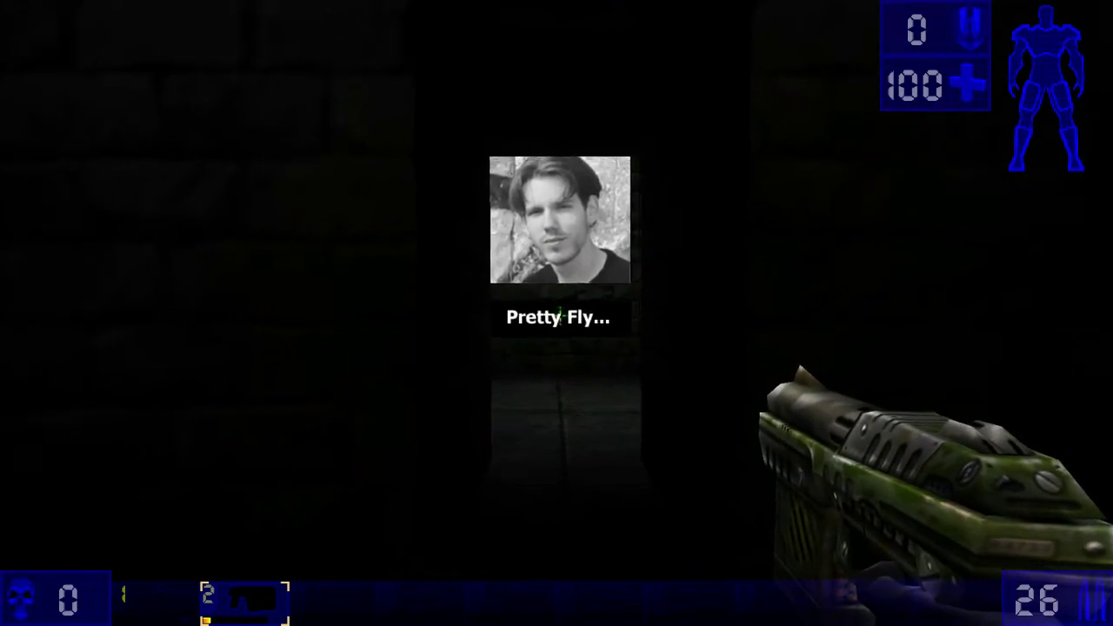
{"action": "key", "text": "w"}
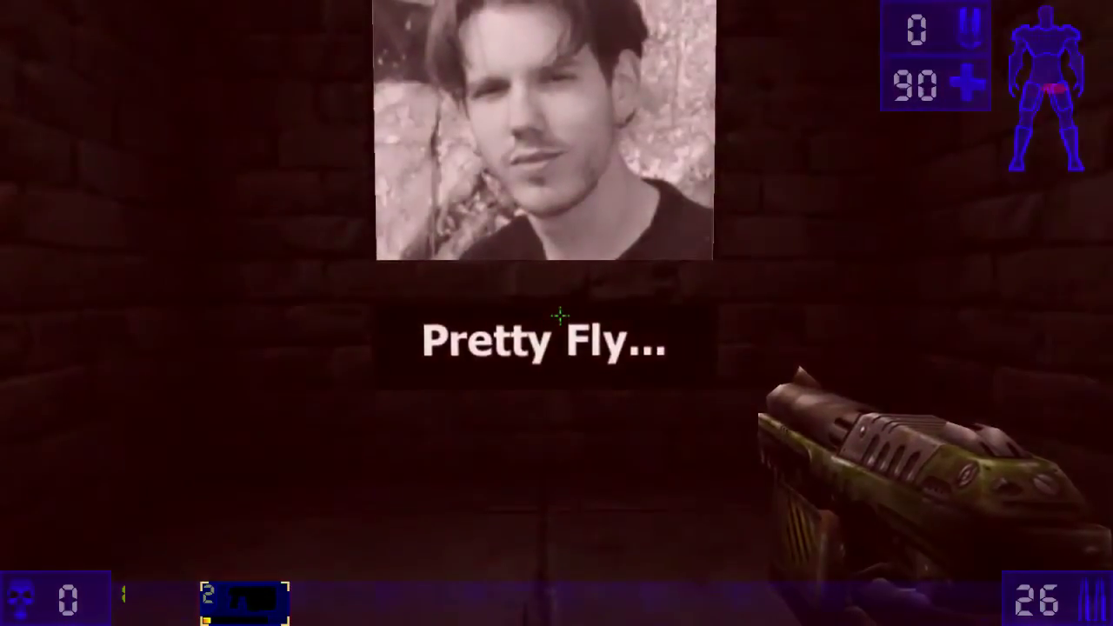
{"action": "key", "text": "s"}
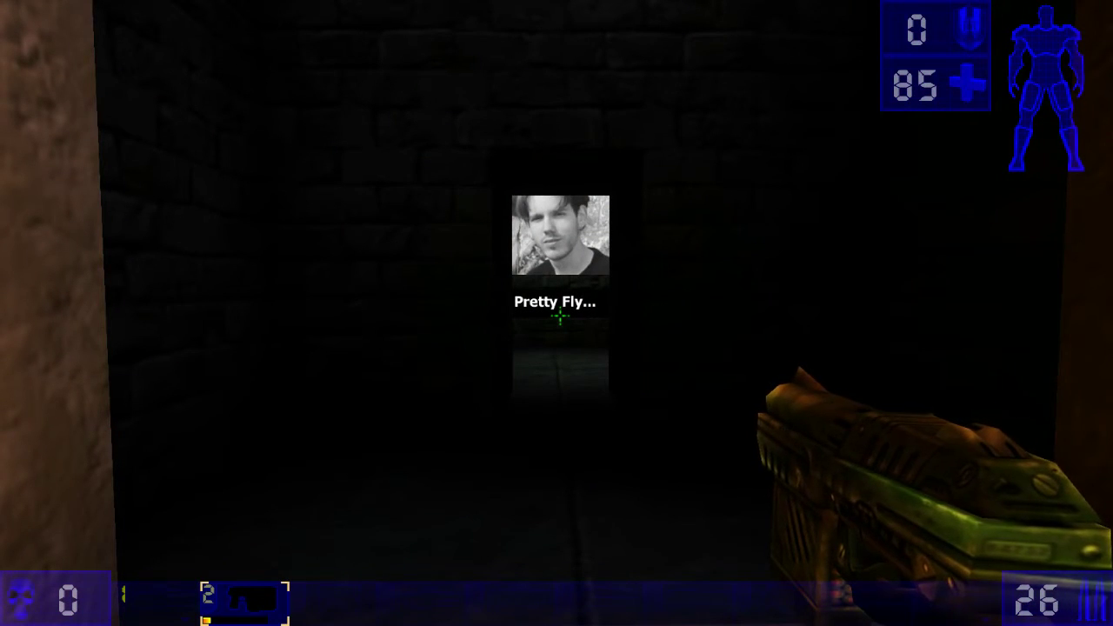
{"action": "key", "text": "w"}
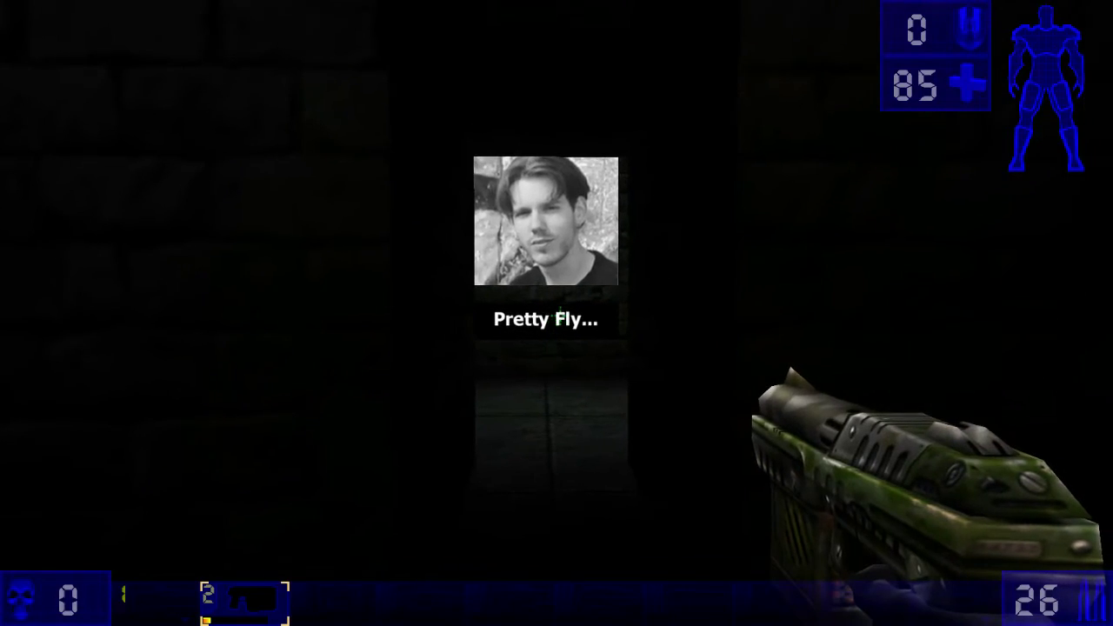
{"action": "key", "text": "w"}
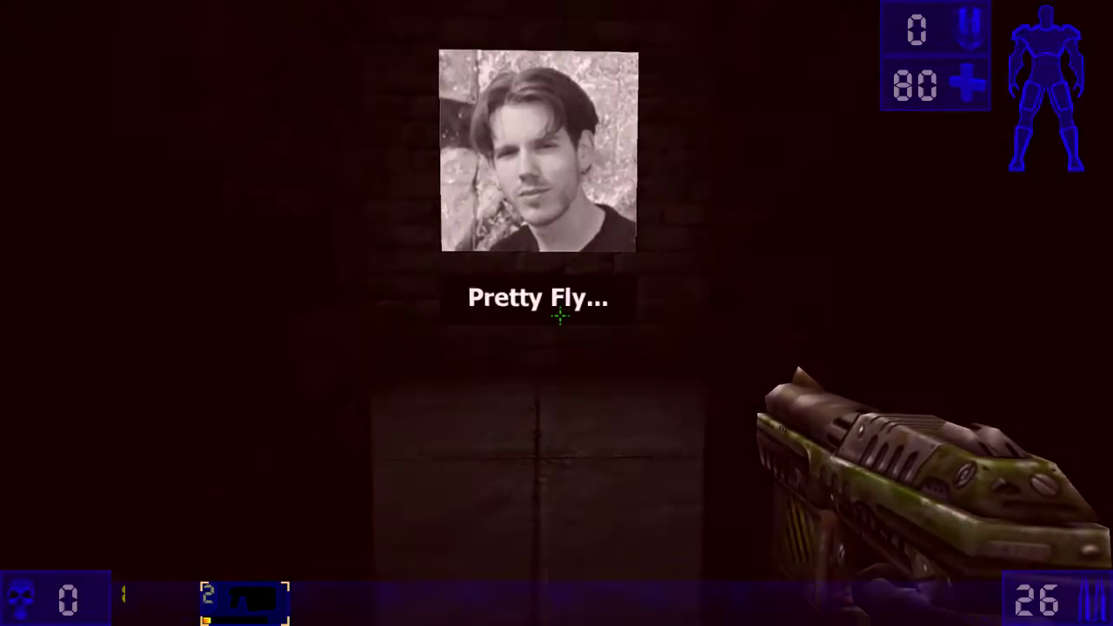
{"action": "key", "text": "s"}
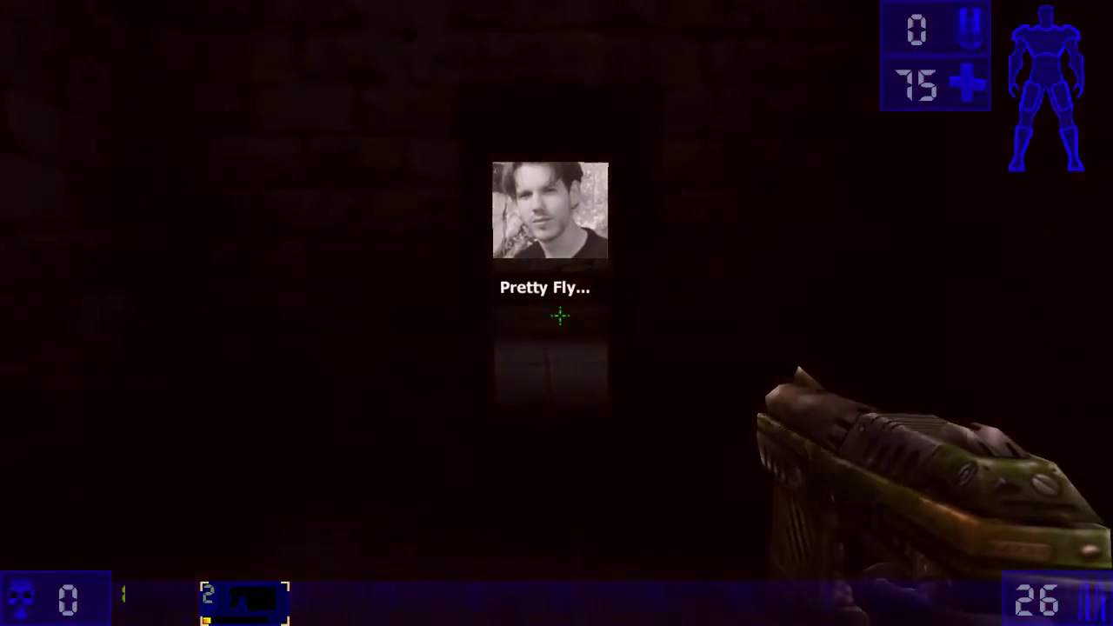
{"action": "key", "text": "w"}
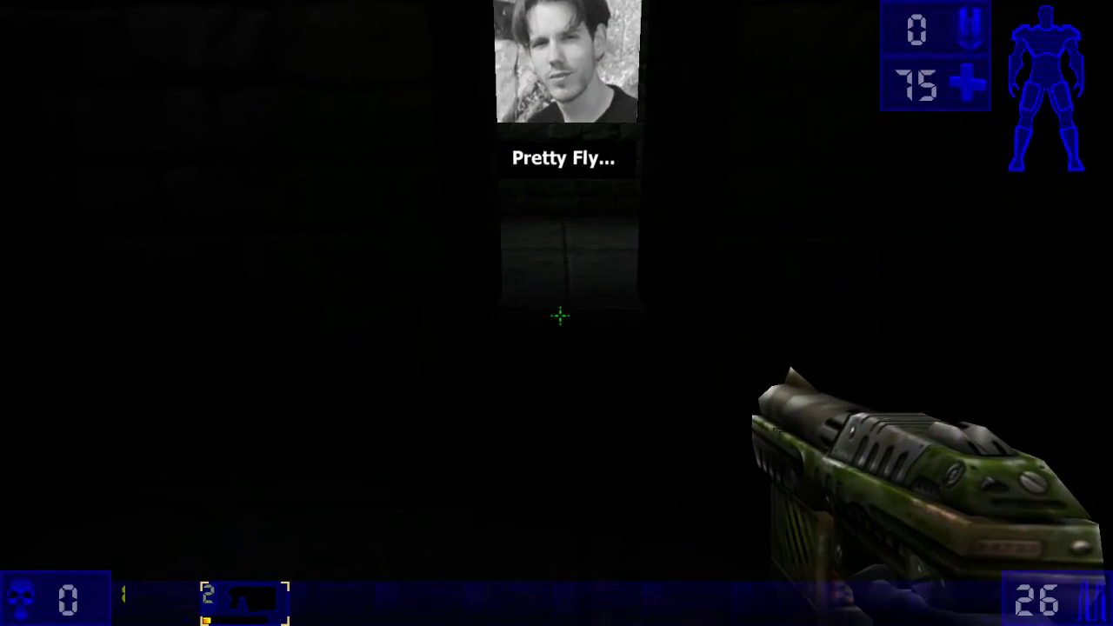
{"action": "key", "text": "w"}
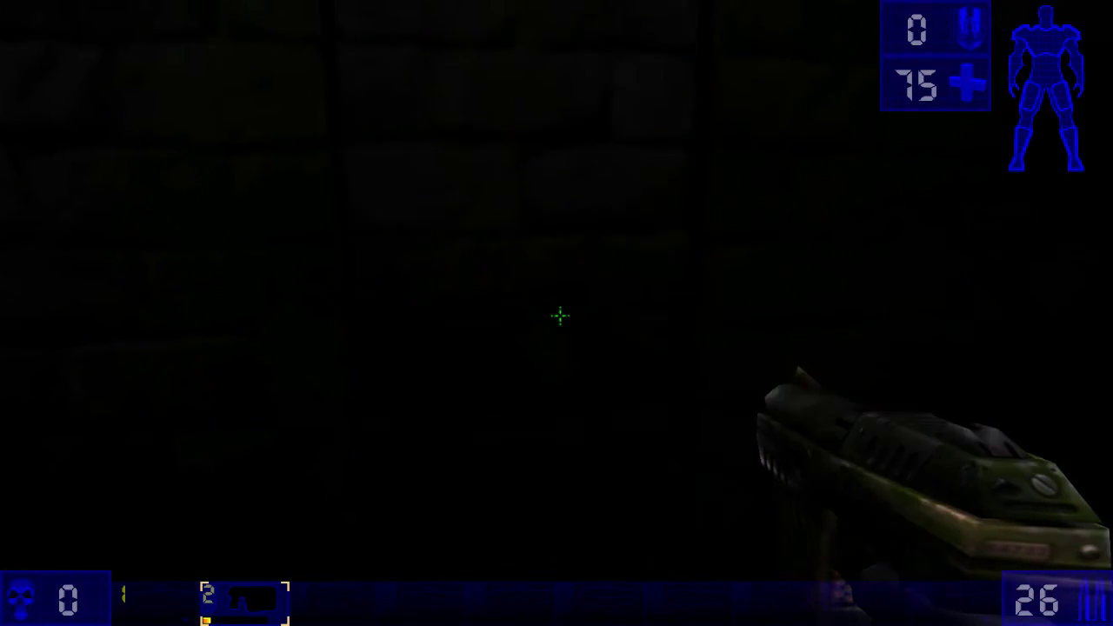
{"action": "key", "text": "w"}
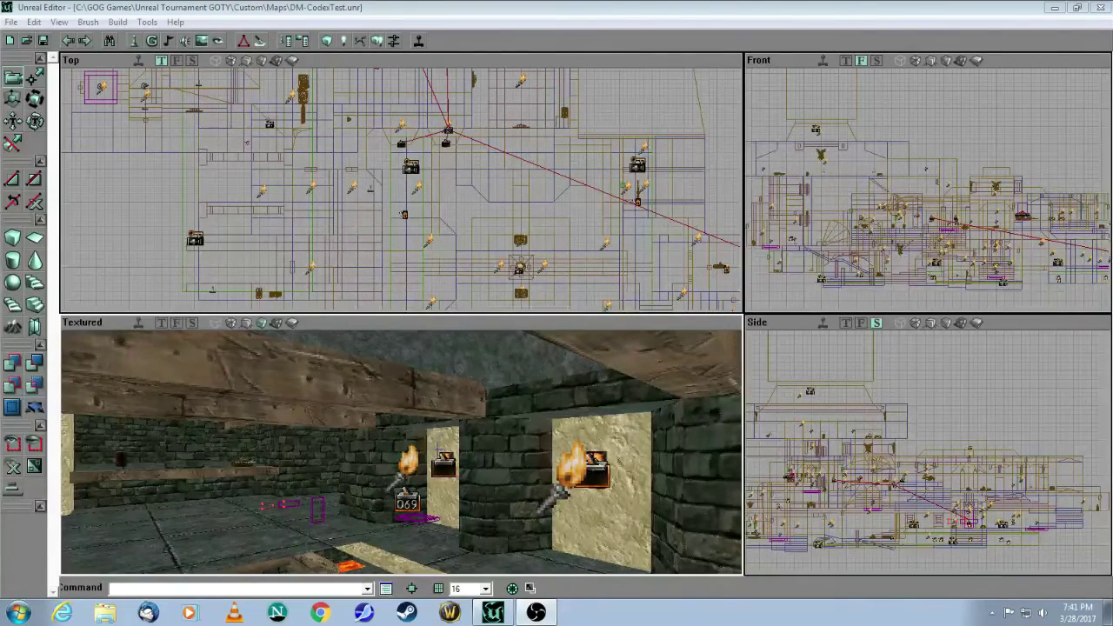
- Open the properties of the trigger on the plaster wall panel beside the torch and expand its Trigger category
{"action": "left_click_drag", "start_coordinate": [446, 489], "coordinate": [418, 518]}
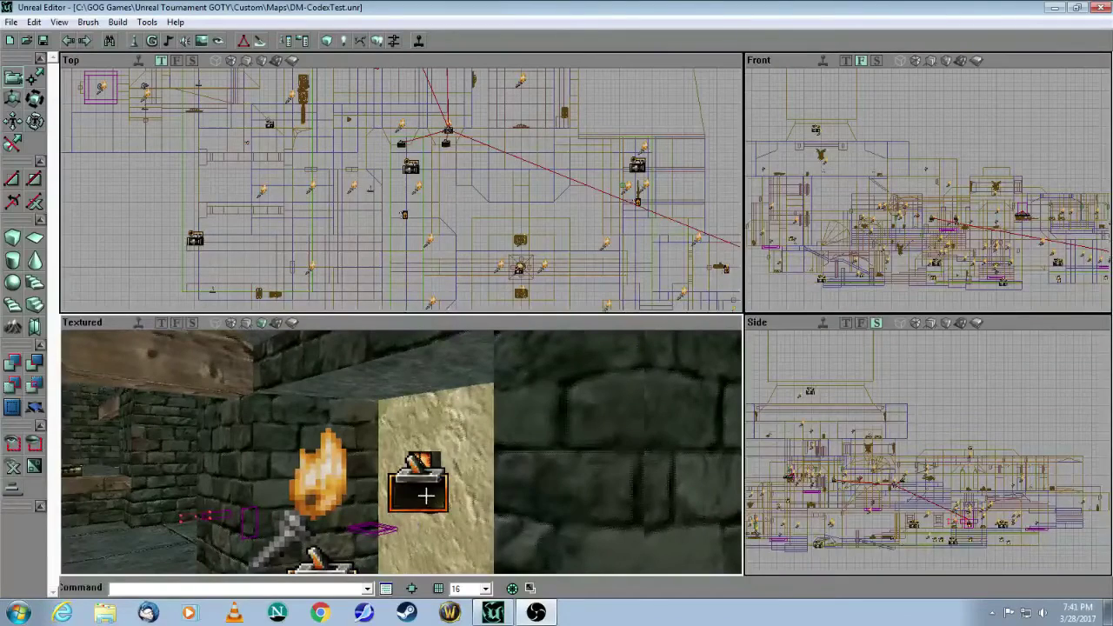
{"action": "right_click", "coordinate": [425, 489]}
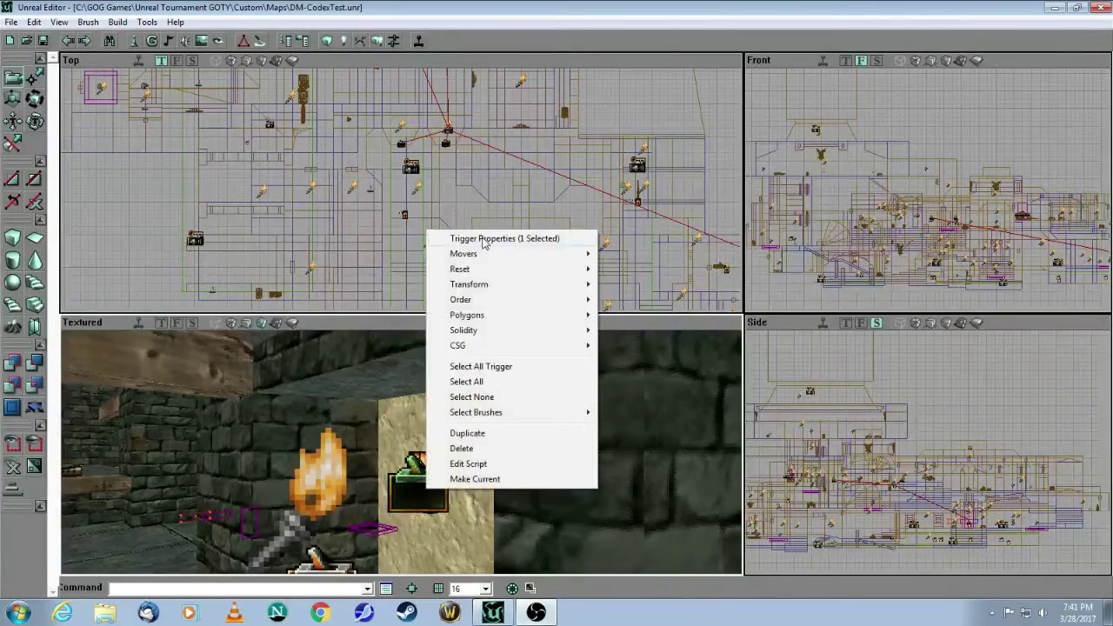
{"action": "left_click", "coordinate": [487, 242]}
{"action": "left_click", "coordinate": [627, 226]}
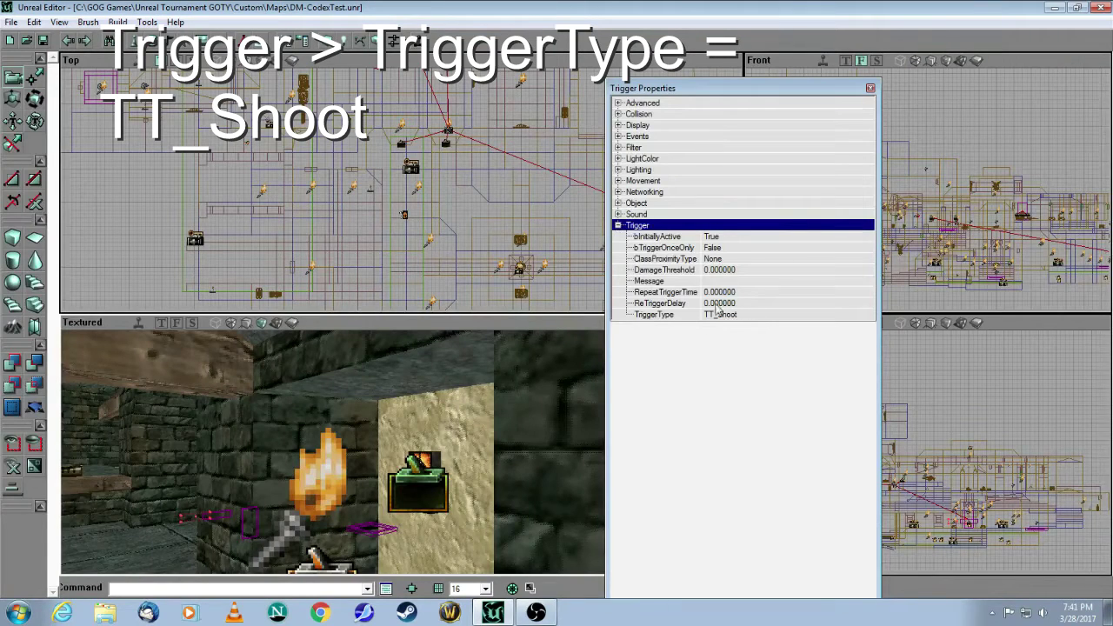
- Switch the trigger's TriggerType to TT_PlayerProximity and back to TT_Shoot
{"action": "left_click", "coordinate": [807, 314]}
{"action": "left_click", "coordinate": [866, 314]}
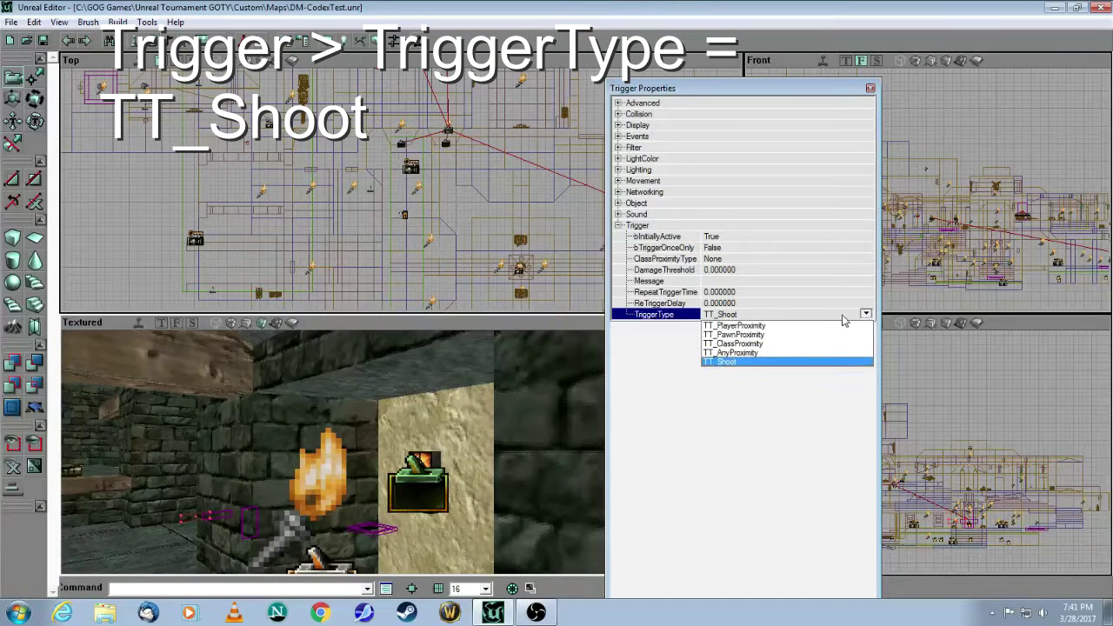
{"action": "left_click", "coordinate": [803, 327]}
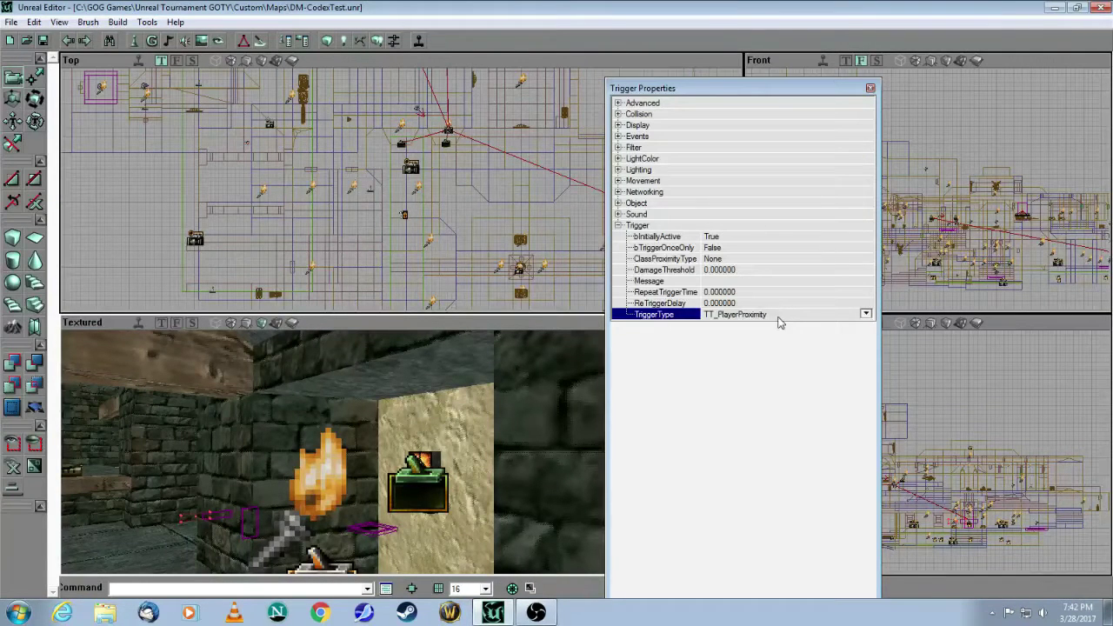
{"action": "left_click", "coordinate": [866, 315]}
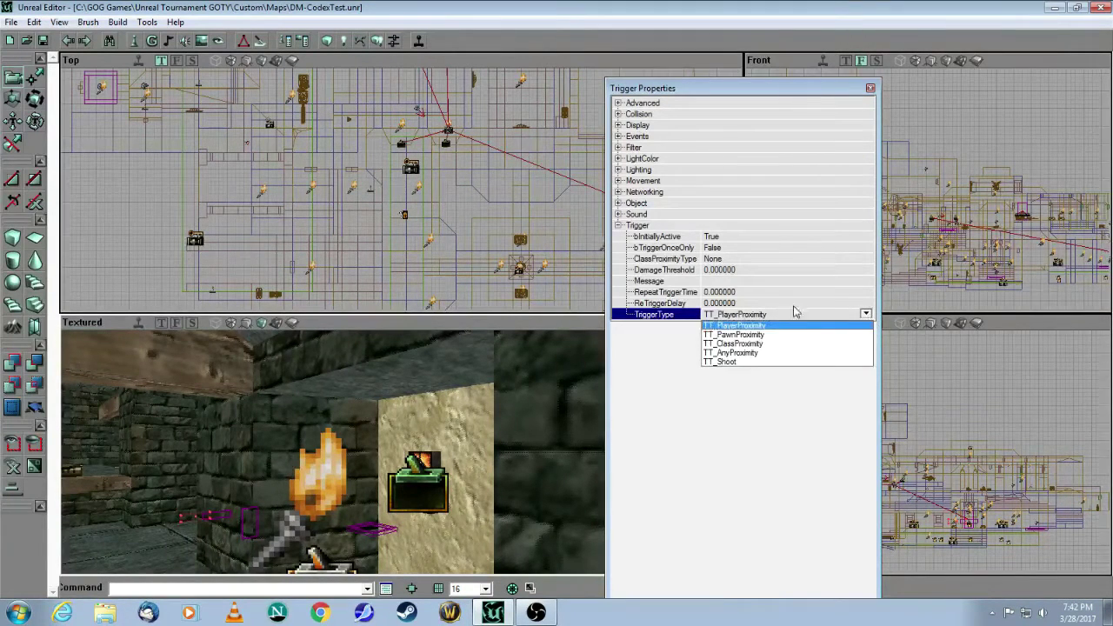
{"action": "left_click", "coordinate": [744, 369]}
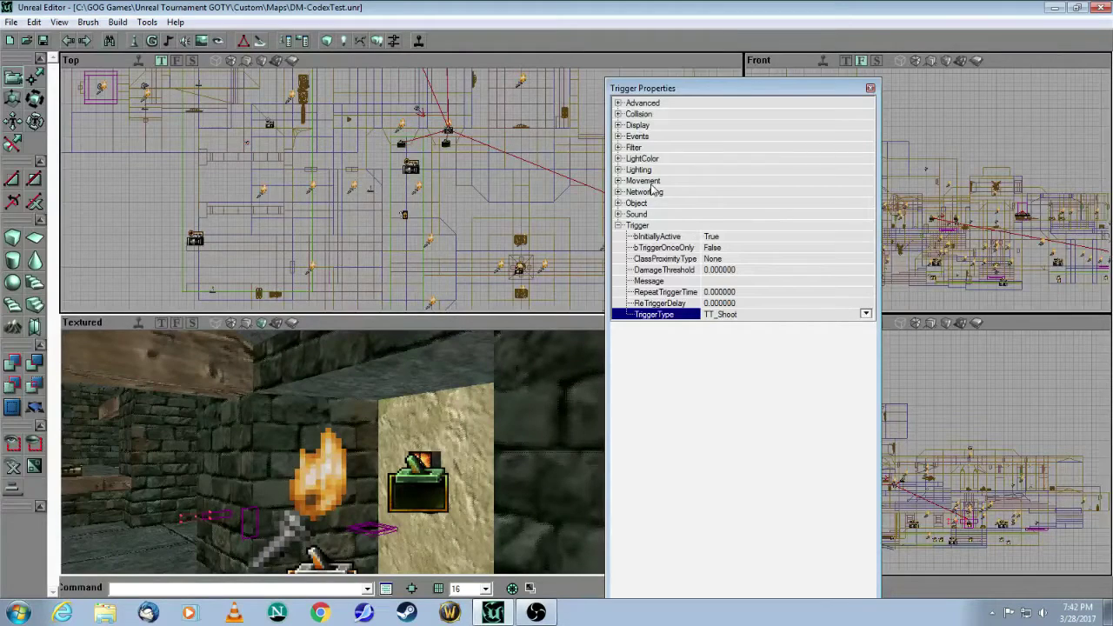
- Examine the trigger's Event and Tag settings under Events and close its properties
{"action": "left_click", "coordinate": [633, 138]}
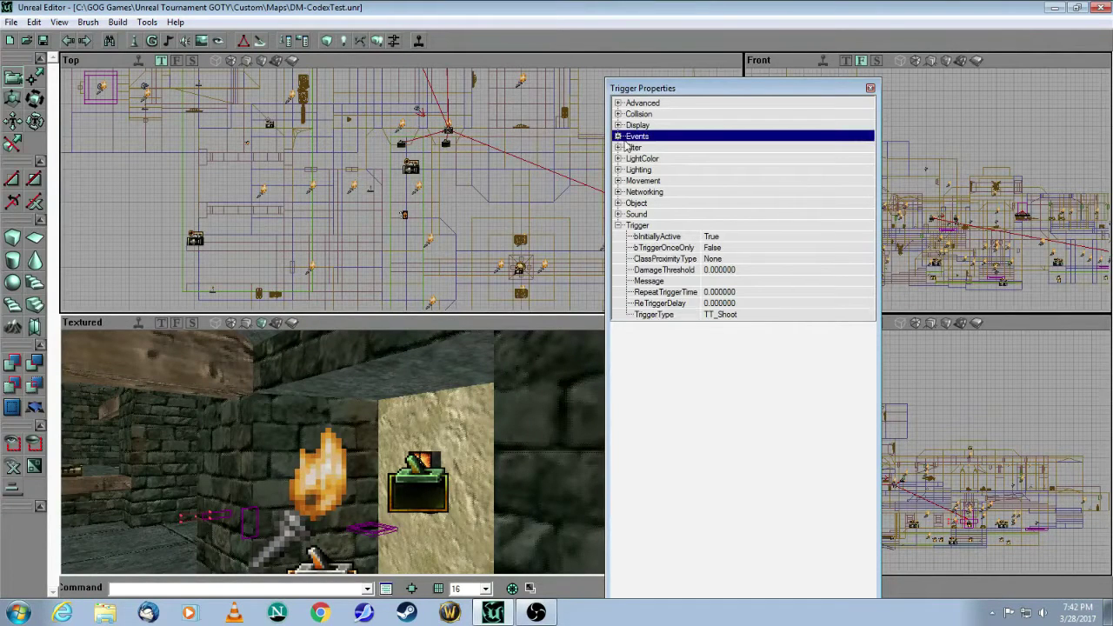
{"action": "left_click", "coordinate": [617, 137]}
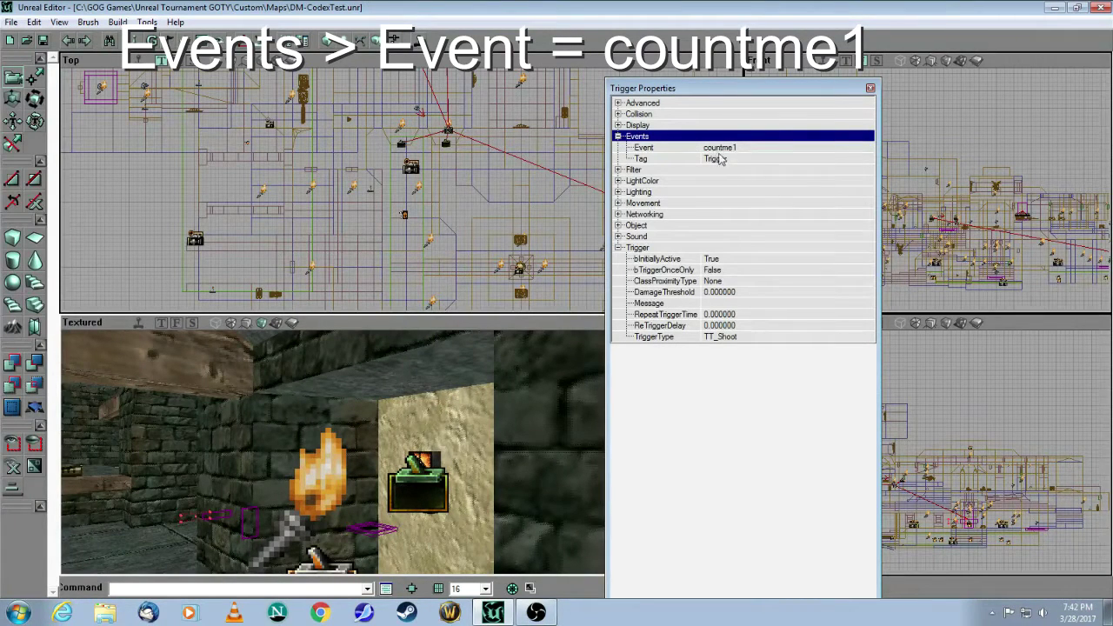
{"action": "left_click", "coordinate": [870, 88]}
- Select the Counter class under Actor > Triggers in the actor class browser and minimize the browser
{"action": "mouse_move", "coordinate": [400, 453]}
{"action": "left_mouse_down"}
{"action": "mouse_move", "coordinate": [400, 504]}
{"action": "mouse_move", "coordinate": [400, 469]}
{"action": "mouse_move", "coordinate": [400, 495]}
{"action": "mouse_move", "coordinate": [380, 461]}
{"action": "left_mouse_up"}
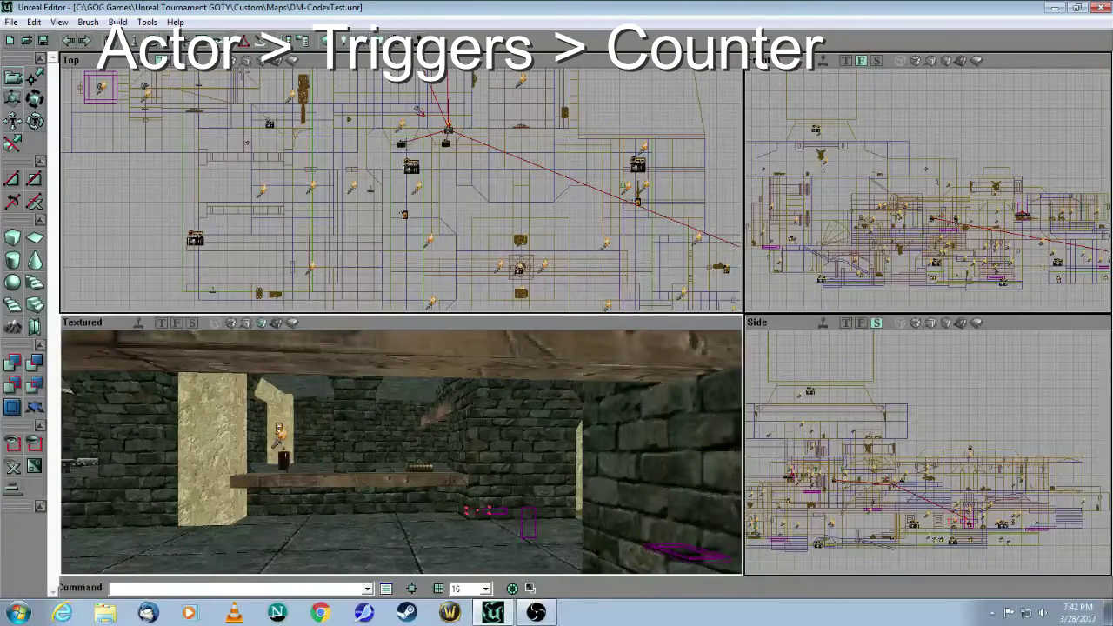
{"action": "left_click", "coordinate": [137, 43]}
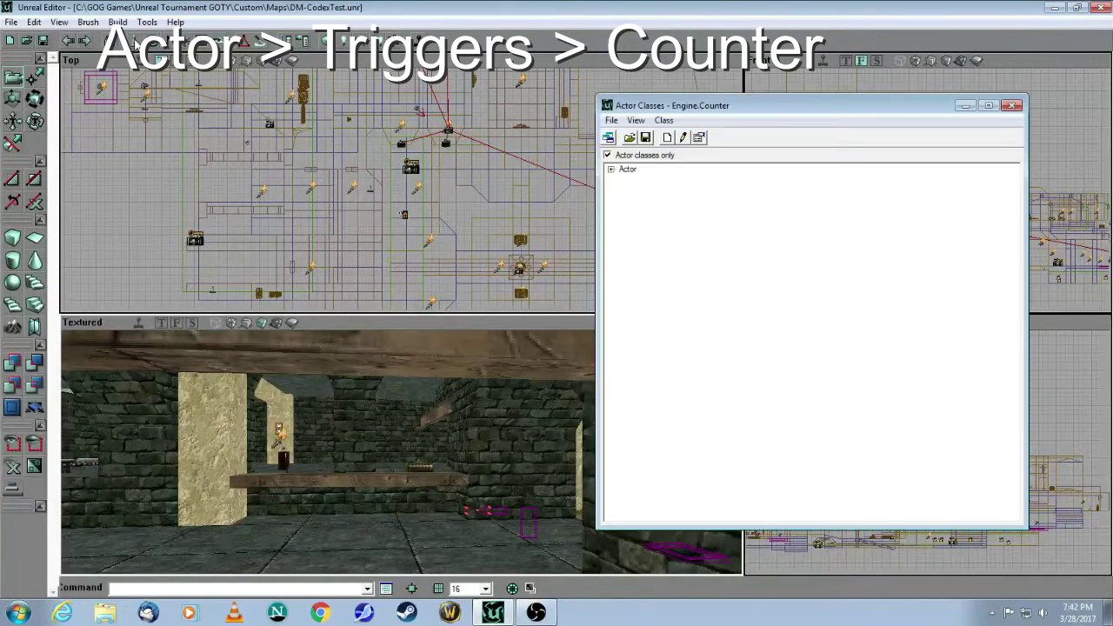
{"action": "left_click", "coordinate": [612, 170]}
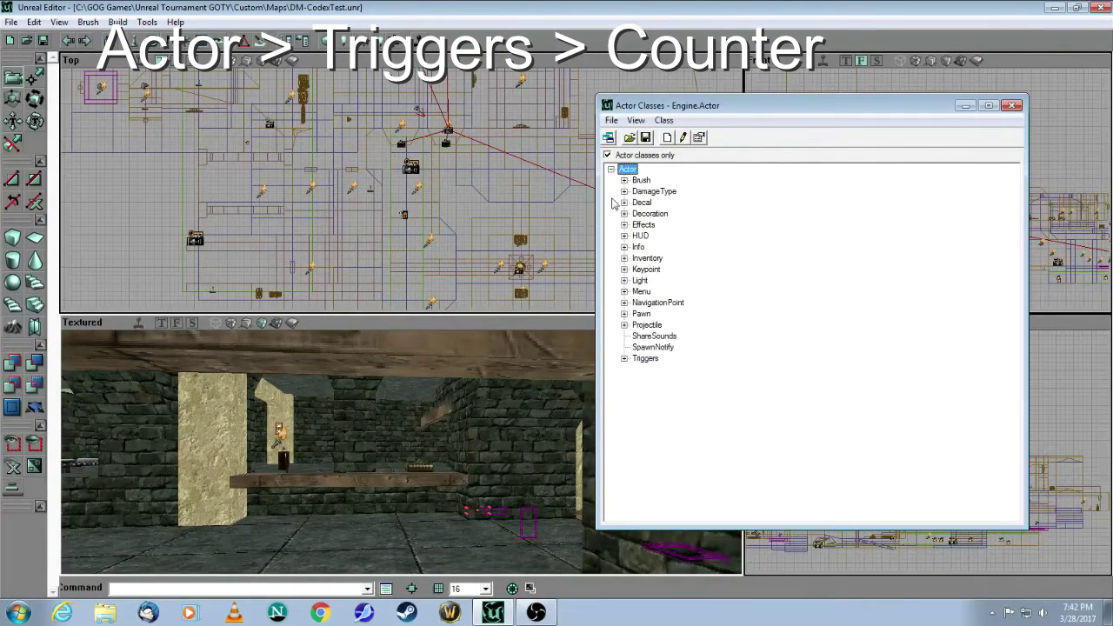
{"action": "left_click", "coordinate": [624, 358]}
{"action": "left_click", "coordinate": [658, 336]}
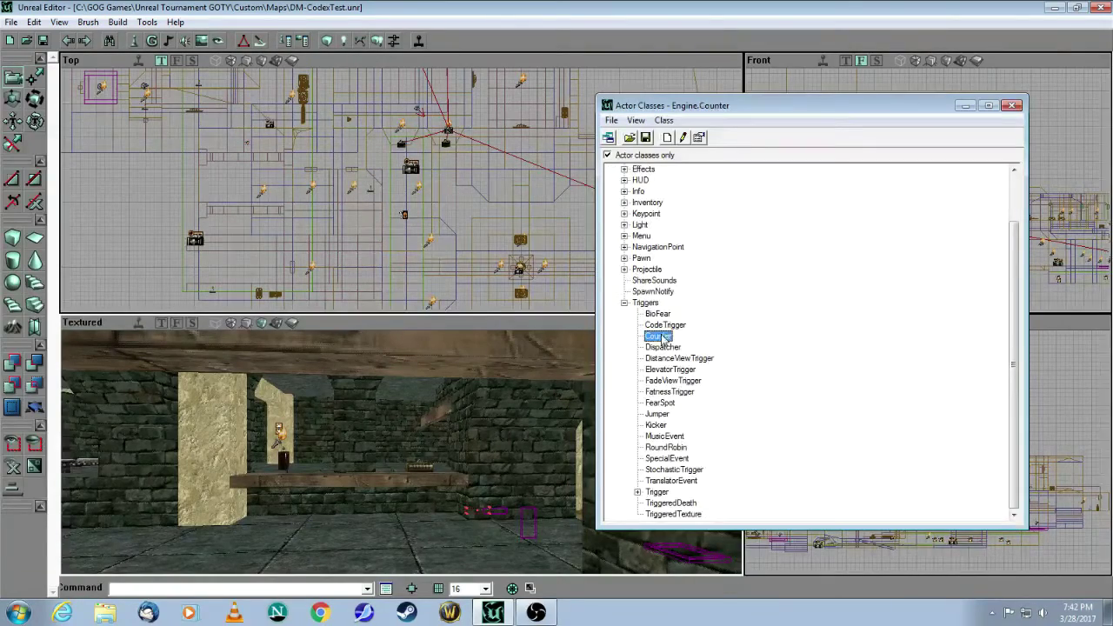
{"action": "left_click", "coordinate": [963, 109]}
- Add a Counter actor on the stone floor in front of the wooden beam
{"action": "mouse_move", "coordinate": [403, 567]}
{"action": "left_mouse_down"}
{"action": "mouse_move", "coordinate": [403, 600]}
{"action": "mouse_move", "coordinate": [403, 535]}
{"action": "mouse_move", "coordinate": [402, 568]}
{"action": "left_mouse_up"}
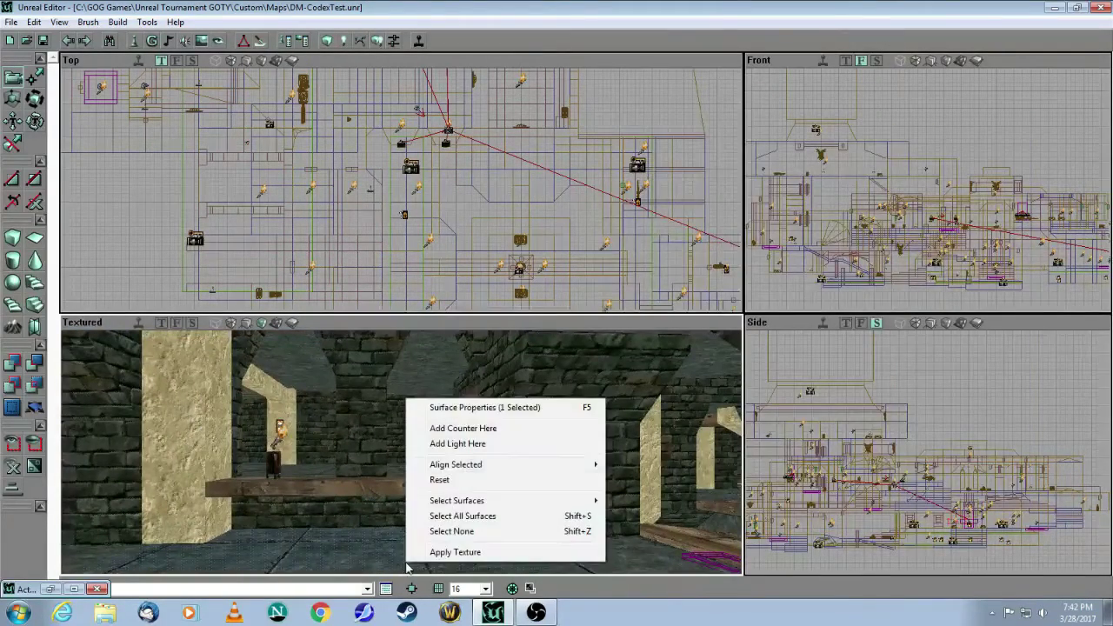
{"action": "right_click", "coordinate": [403, 567]}
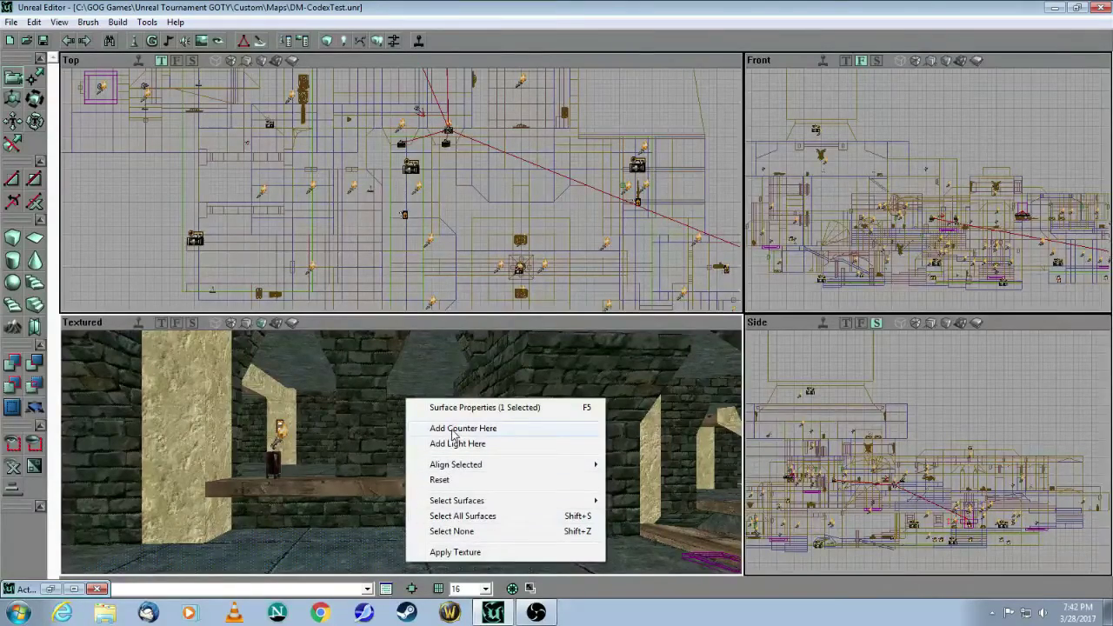
{"action": "left_click", "coordinate": [452, 427]}
{"action": "left_click_drag", "start_coordinate": [443, 457], "coordinate": [443, 457]}
{"action": "right_click_drag", "start_coordinate": [434, 534], "coordinate": [434, 557]}
{"action": "left_click_drag", "start_coordinate": [434, 534], "coordinate": [434, 508]}
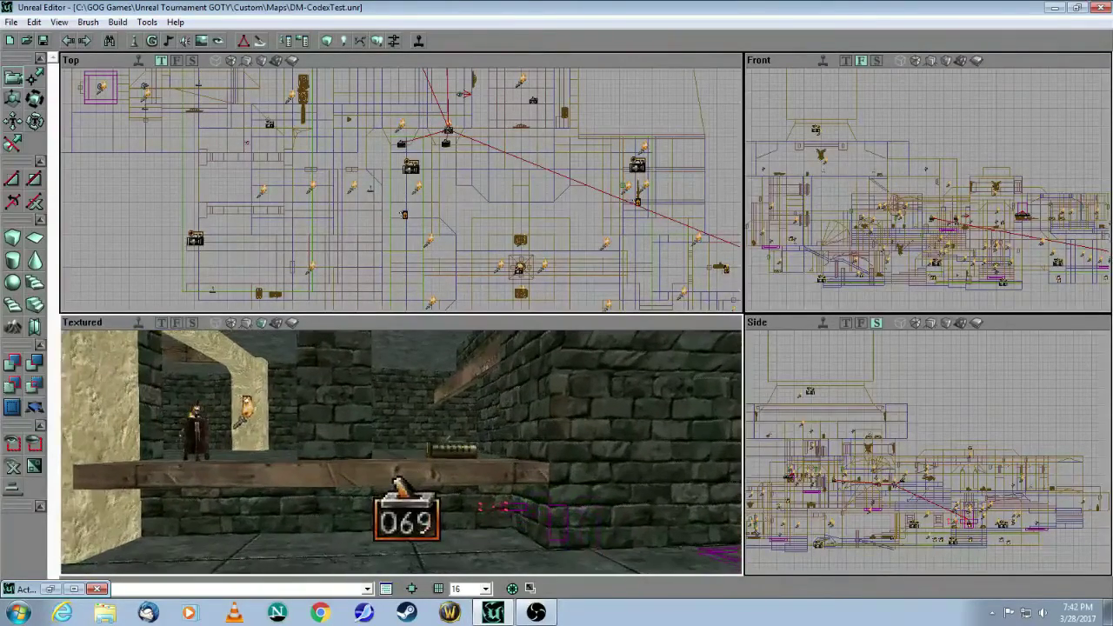
- Open the new Counter's properties and expand its Events and Counter categories
{"action": "left_click", "coordinate": [407, 527]}
{"action": "right_click", "coordinate": [403, 532]}
{"action": "left_click", "coordinate": [472, 268]}
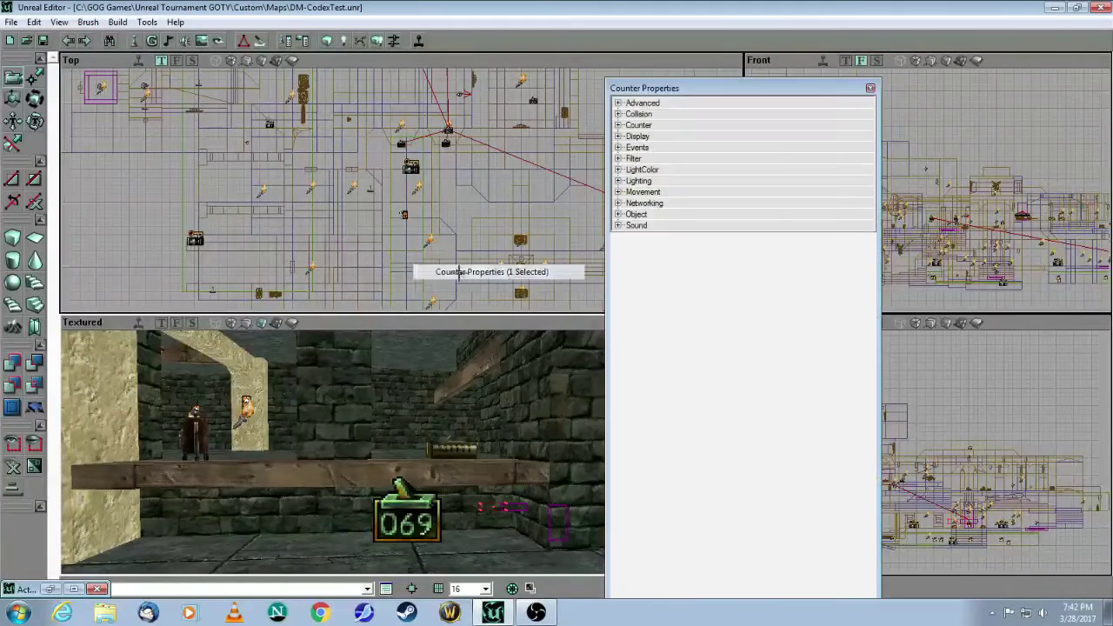
{"action": "left_click_drag", "start_coordinate": [726, 91], "coordinate": [777, 124]}
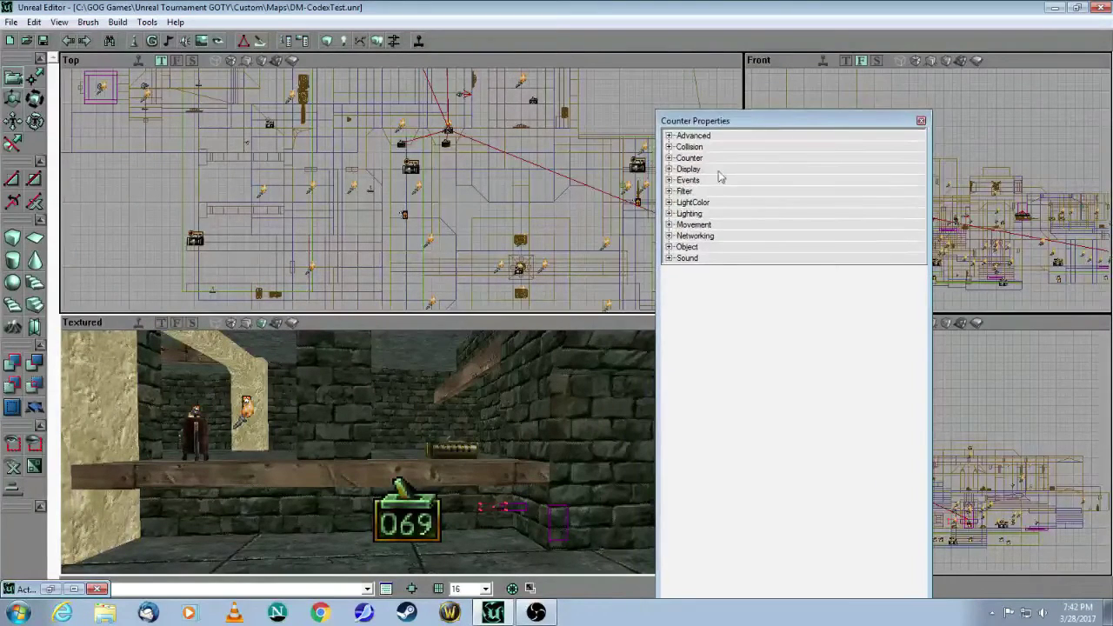
{"action": "left_click", "coordinate": [669, 180]}
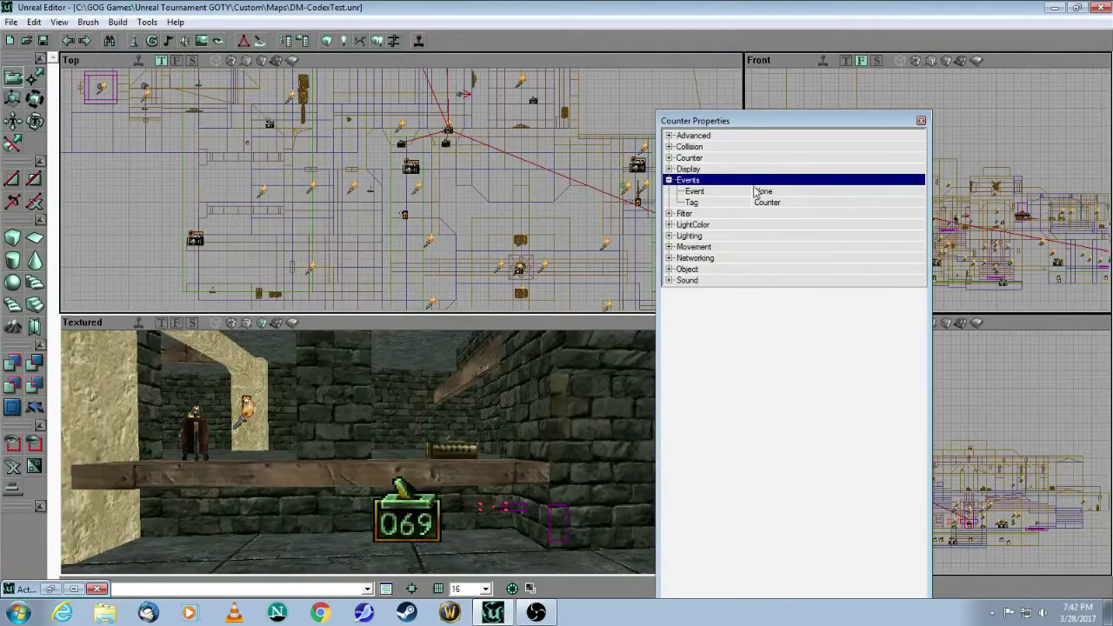
{"action": "left_click", "coordinate": [669, 158]}
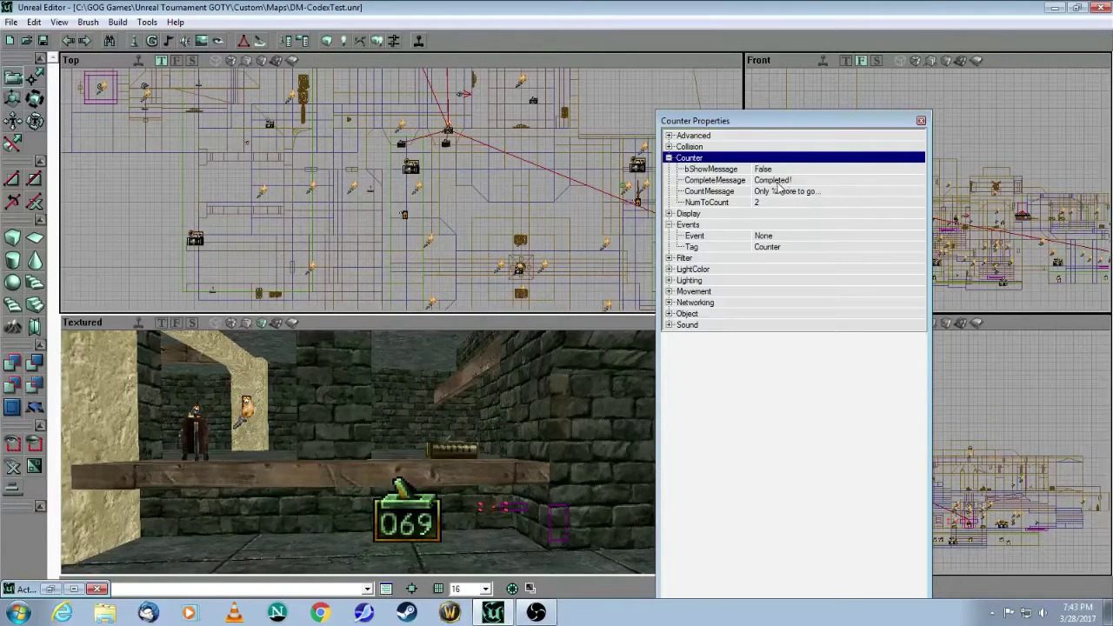
- Examine the new Counter's bShowMessage and NumToCount settings and close its properties
{"action": "left_click", "coordinate": [787, 172]}
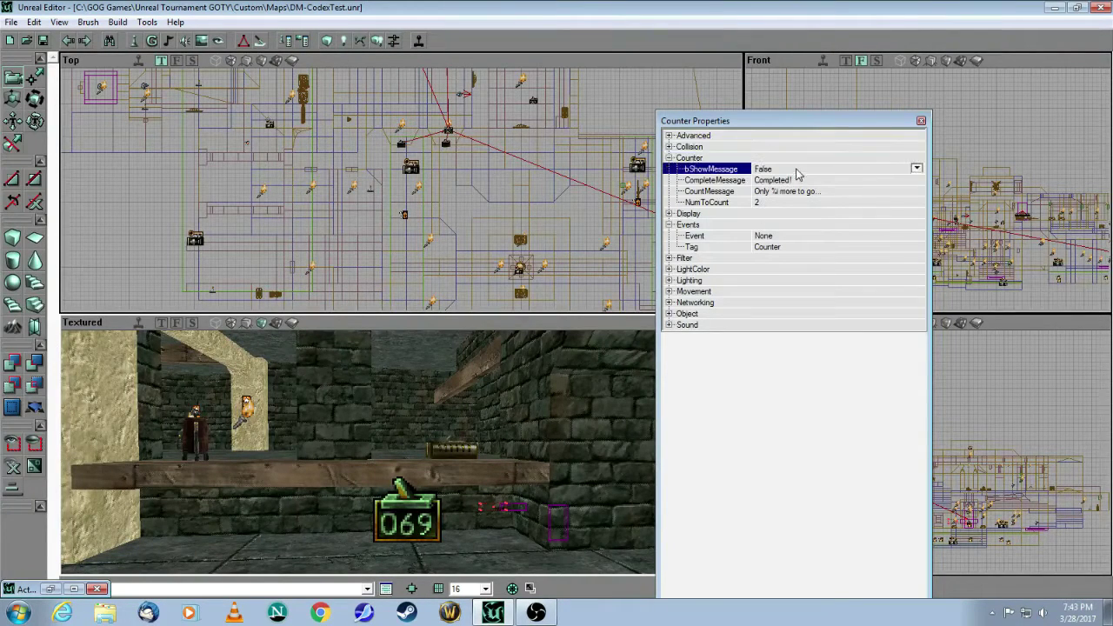
{"action": "left_click", "coordinate": [851, 147]}
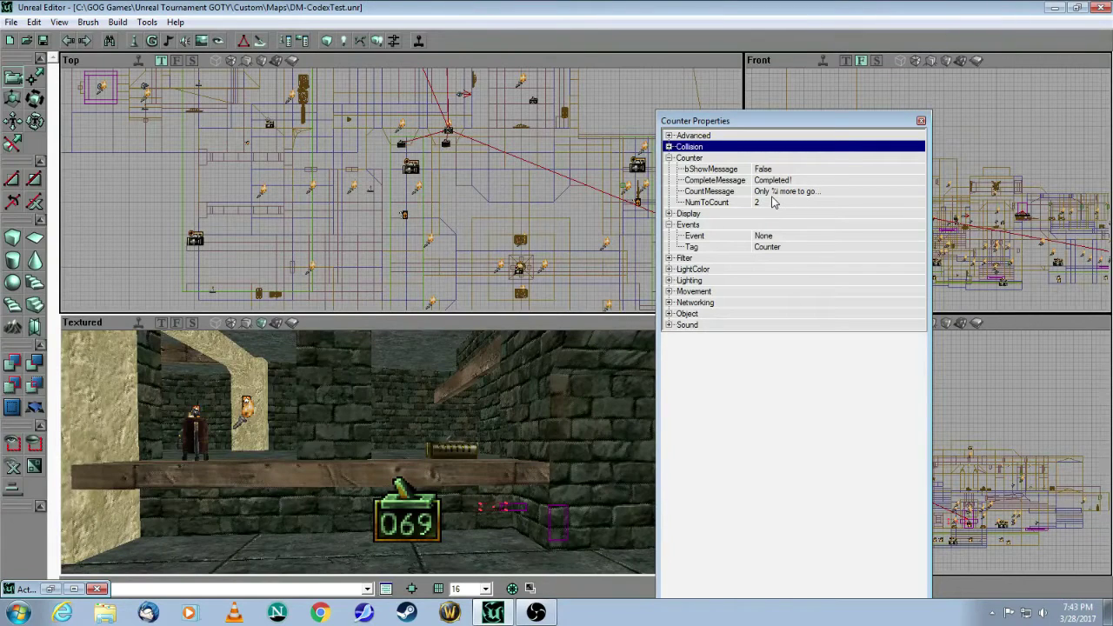
{"action": "left_click", "coordinate": [707, 203]}
{"action": "left_click", "coordinate": [808, 169]}
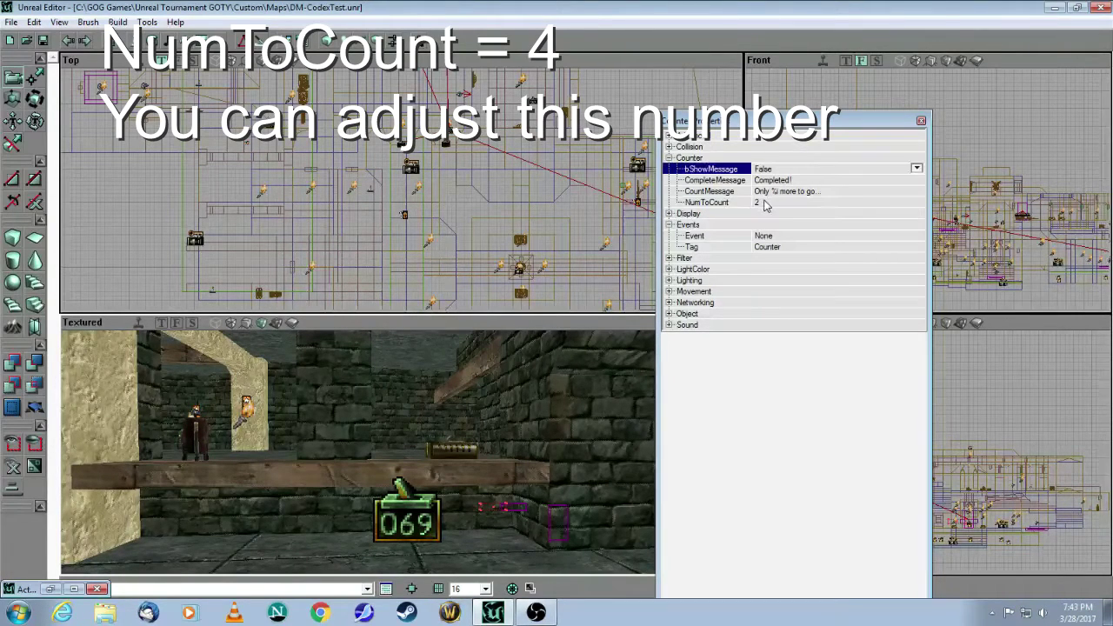
{"action": "left_click", "coordinate": [921, 123]}
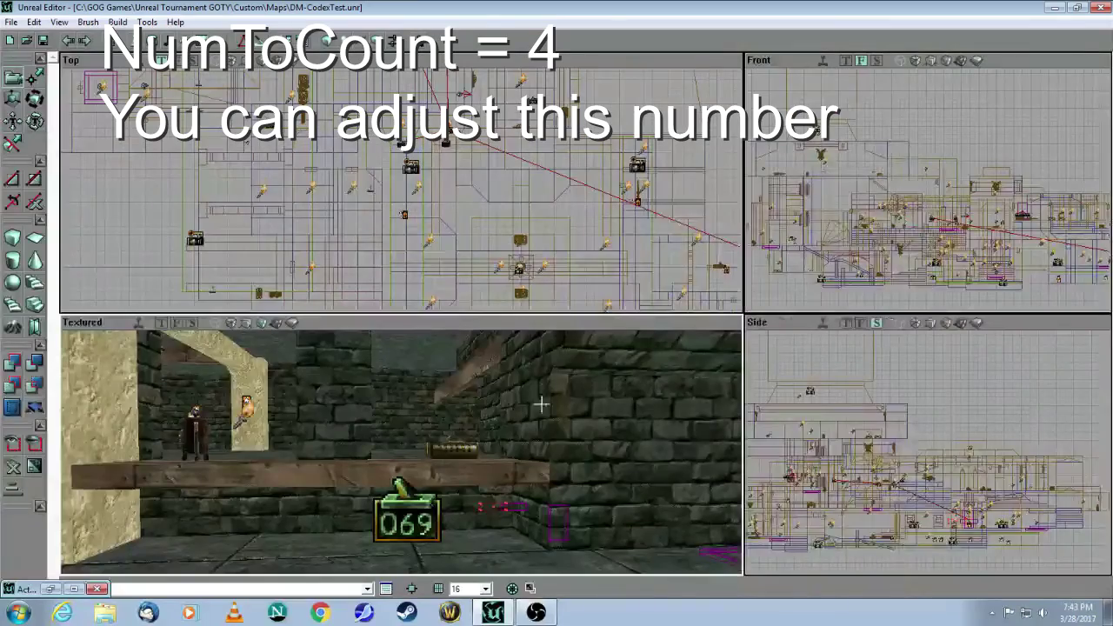
- Delete the newly placed Counter actor from the floor
{"action": "left_click_drag", "start_coordinate": [491, 468], "coordinate": [491, 453]}
{"action": "left_click_drag", "start_coordinate": [416, 487], "coordinate": [415, 468]}
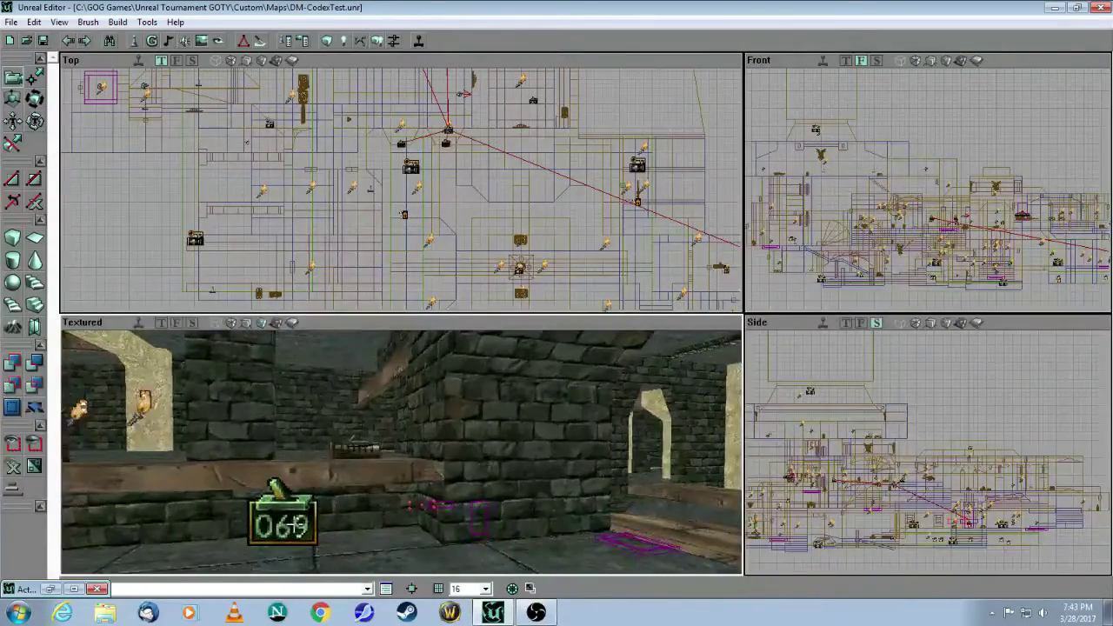
{"action": "right_click", "coordinate": [295, 524]}
{"action": "left_click", "coordinate": [327, 487]}
- Examine the Trigger and Events settings of the trigger on the plaster wall panel beside the torch, and close its properties
{"action": "left_click_drag", "start_coordinate": [327, 487], "coordinate": [436, 454]}
{"action": "left_click_drag", "start_coordinate": [332, 452], "coordinate": [333, 444]}
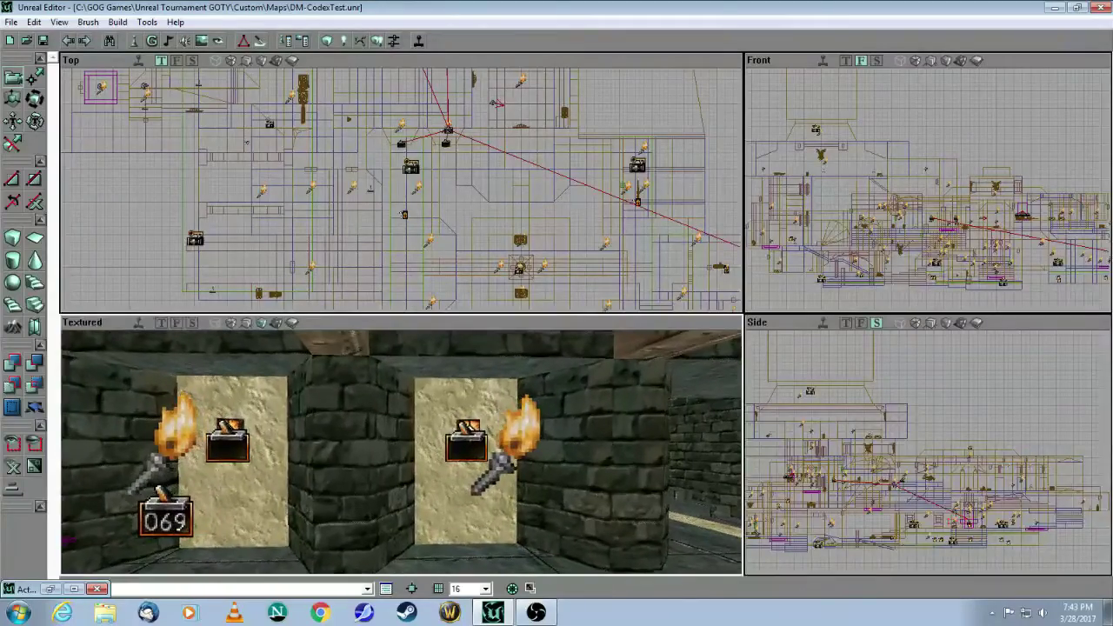
{"action": "left_click_drag", "start_coordinate": [363, 471], "coordinate": [405, 400]}
{"action": "left_click_drag", "start_coordinate": [202, 428], "coordinate": [322, 456]}
{"action": "right_click", "coordinate": [322, 456]}
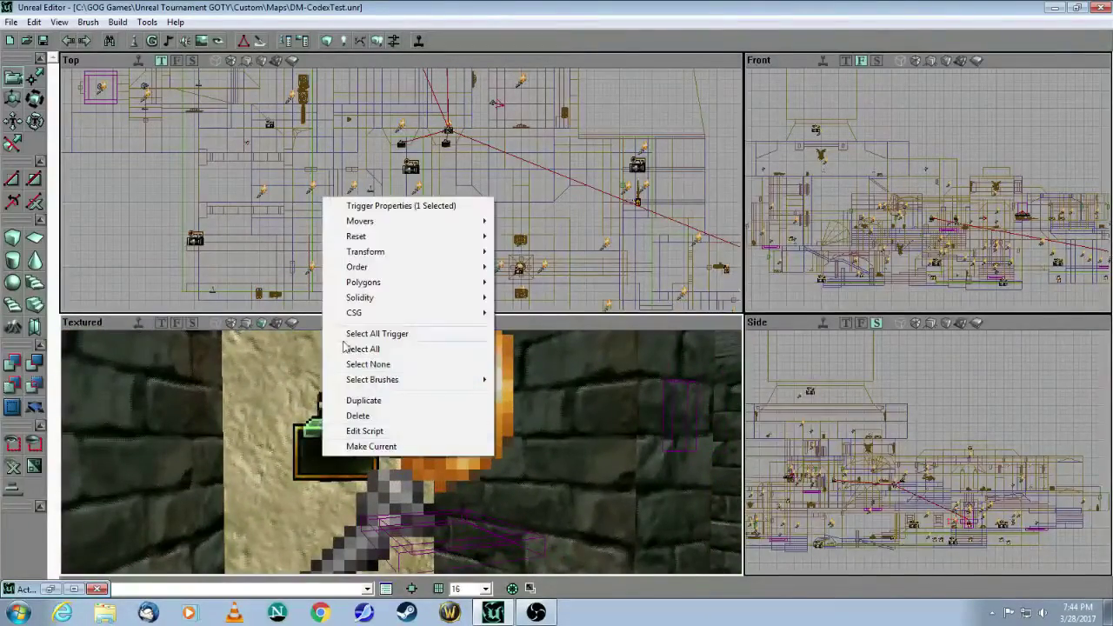
{"action": "left_click", "coordinate": [350, 209]}
{"action": "left_click", "coordinate": [669, 225]}
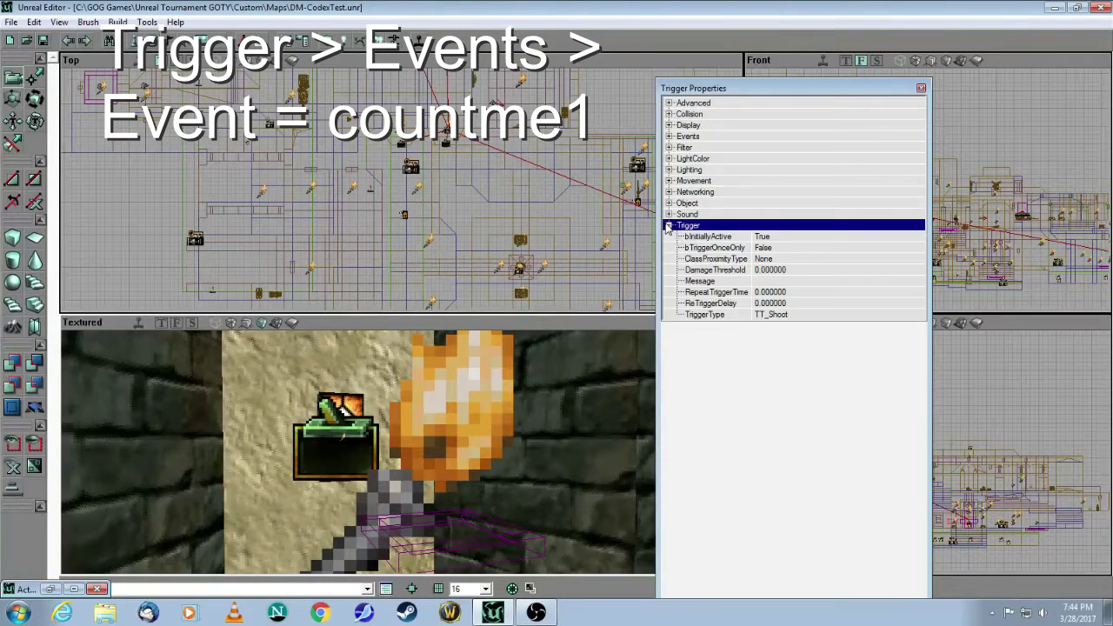
{"action": "left_click", "coordinate": [669, 136]}
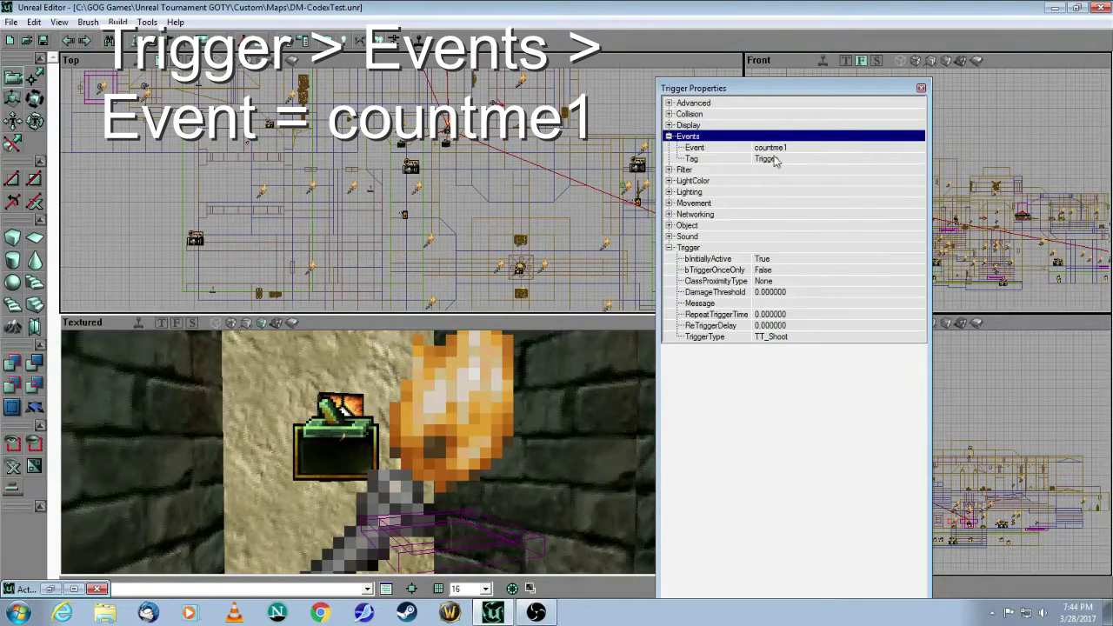
{"action": "left_click", "coordinate": [921, 88]}
- Examine the Events and Counter settings of the existing Counter beside the plaster panel, and close its properties
{"action": "left_click_drag", "start_coordinate": [557, 401], "coordinate": [709, 391]}
{"action": "mouse_move", "coordinate": [455, 427]}
{"action": "left_mouse_down"}
{"action": "mouse_move", "coordinate": [455, 495]}
{"action": "mouse_move", "coordinate": [455, 427]}
{"action": "left_mouse_up"}
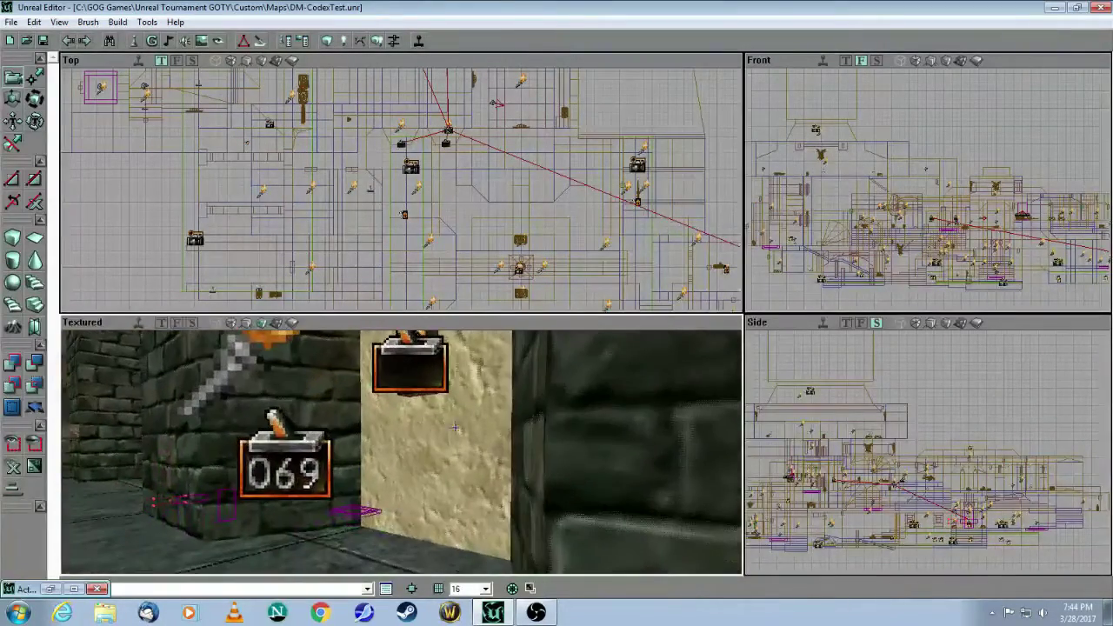
{"action": "left_click", "coordinate": [321, 476]}
{"action": "right_click", "coordinate": [320, 475]}
{"action": "left_click", "coordinate": [382, 225]}
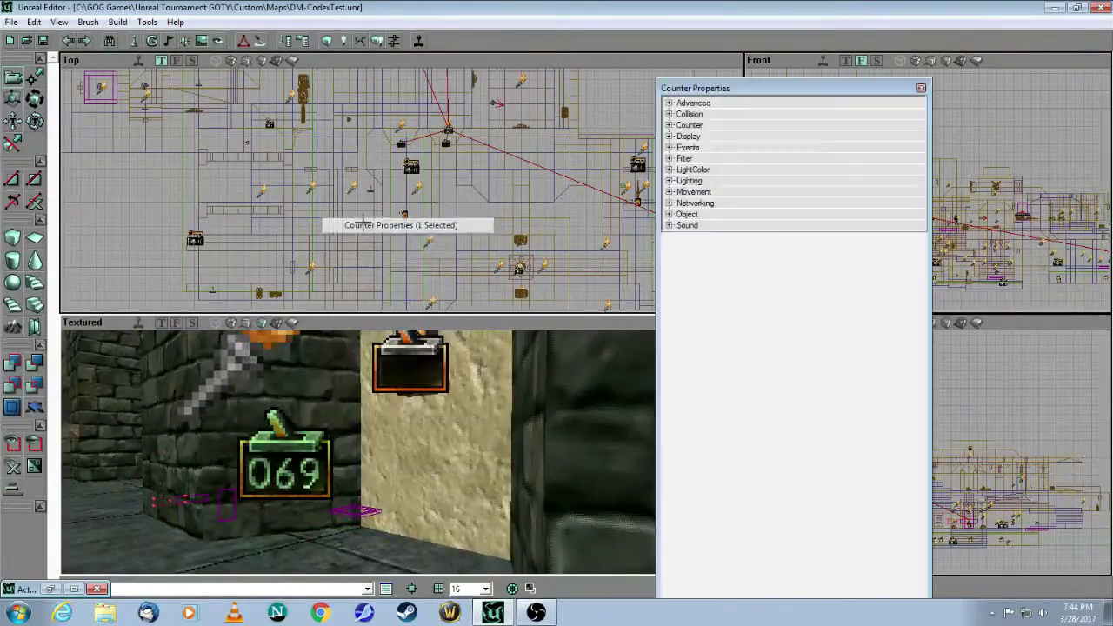
{"action": "left_click", "coordinate": [669, 148]}
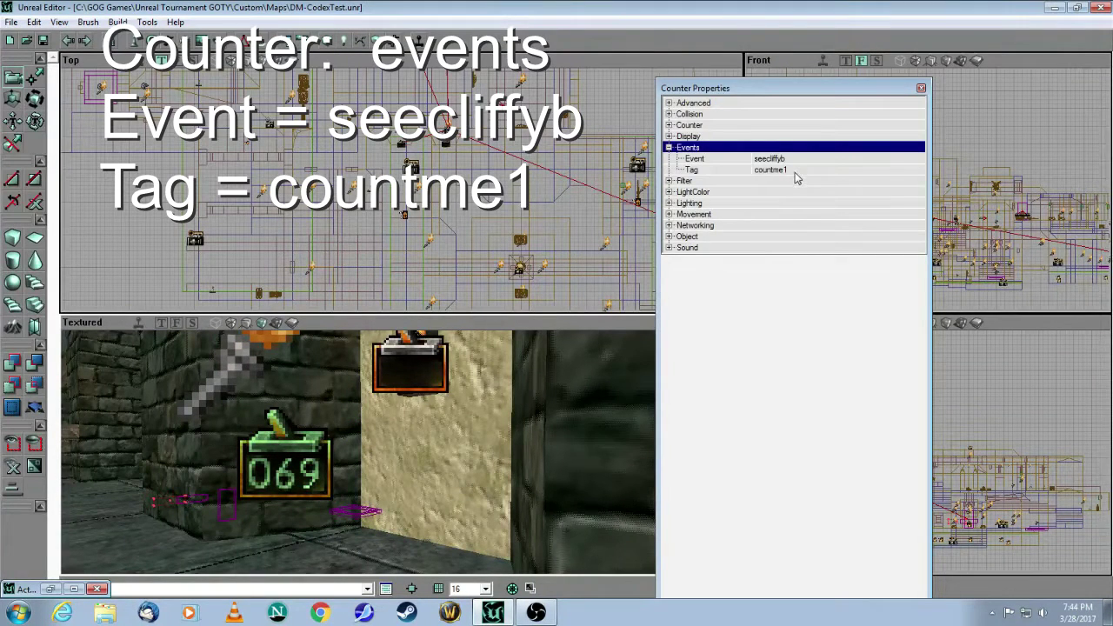
{"action": "left_click", "coordinate": [669, 126]}
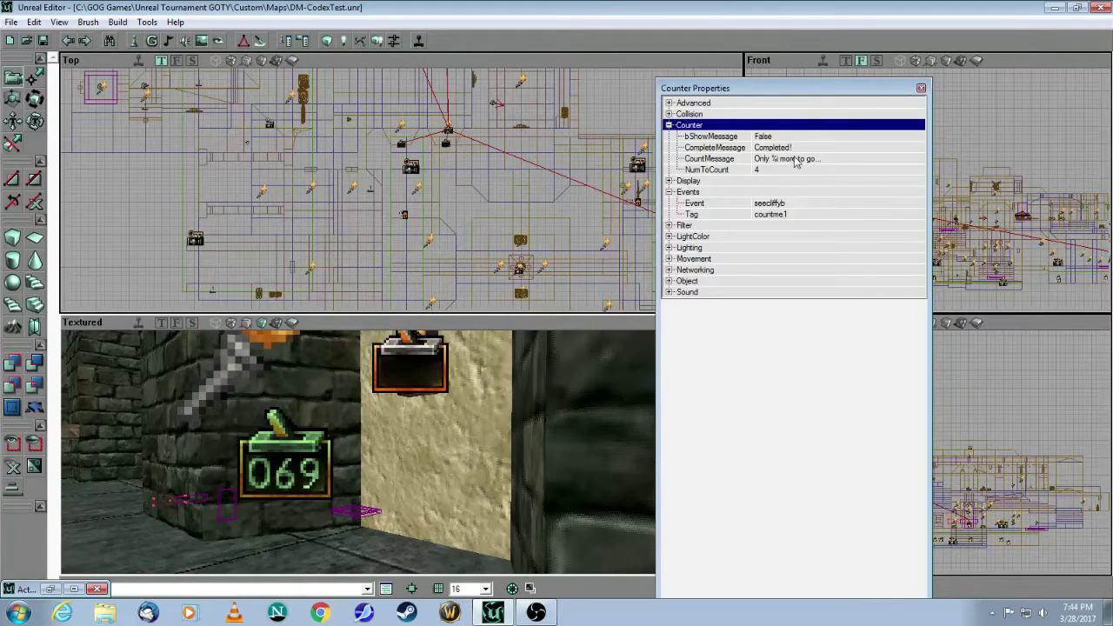
{"action": "left_click", "coordinate": [921, 89]}
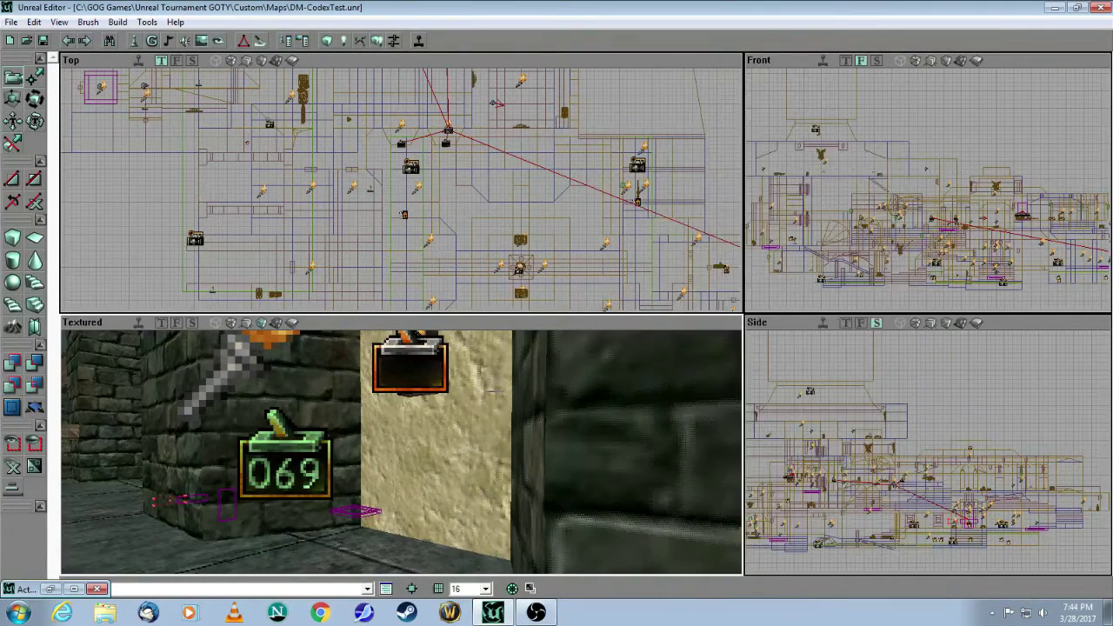
- Examine the Events and Mover settings of the secret door's mover, and close its properties
{"action": "mouse_move", "coordinate": [475, 388]}
{"action": "left_mouse_down"}
{"action": "mouse_move", "coordinate": [476, 452]}
{"action": "mouse_move", "coordinate": [479, 400]}
{"action": "left_mouse_up"}
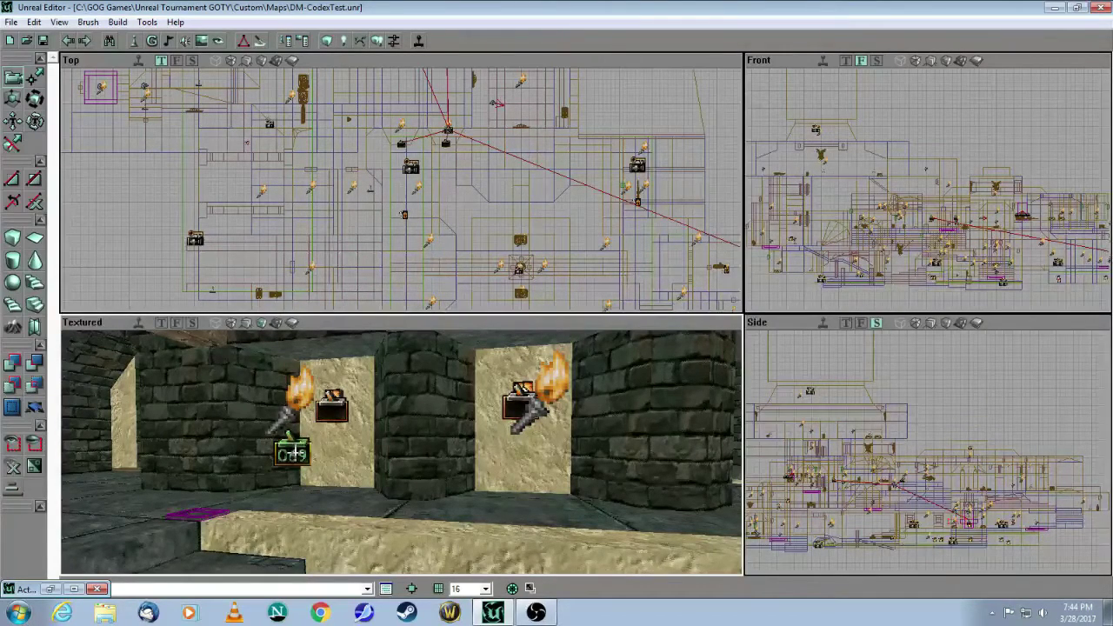
{"action": "left_click_drag", "start_coordinate": [259, 452], "coordinate": [104, 443]}
{"action": "left_click_drag", "start_coordinate": [400, 452], "coordinate": [317, 335]}
{"action": "left_click_drag", "start_coordinate": [180, 452], "coordinate": [176, 439]}
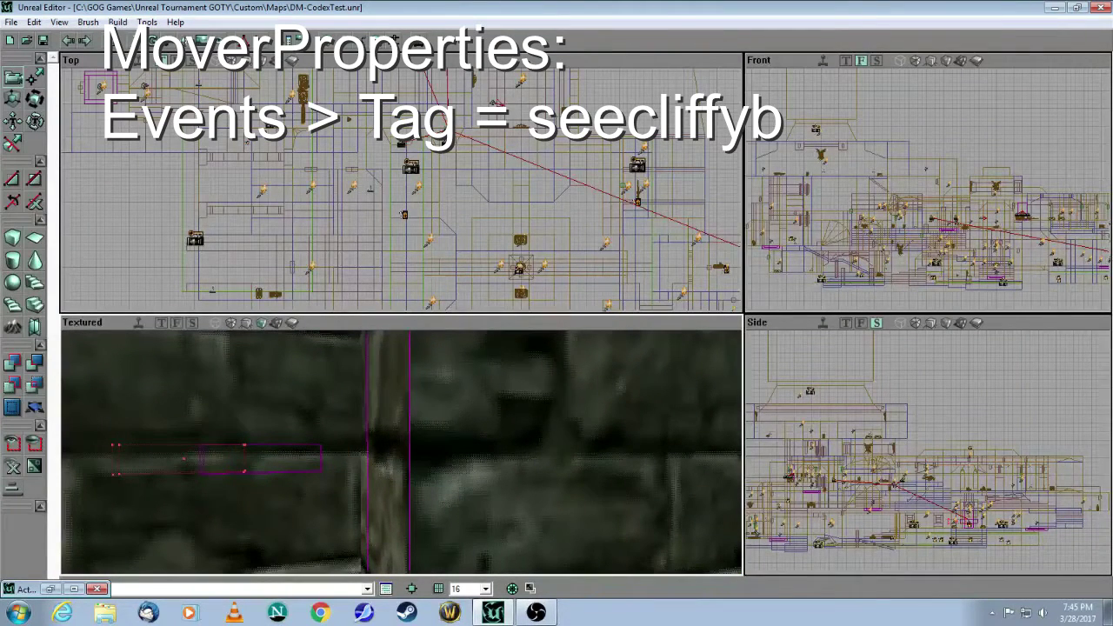
{"action": "right_click", "coordinate": [409, 166]}
{"action": "left_click", "coordinate": [487, 169]}
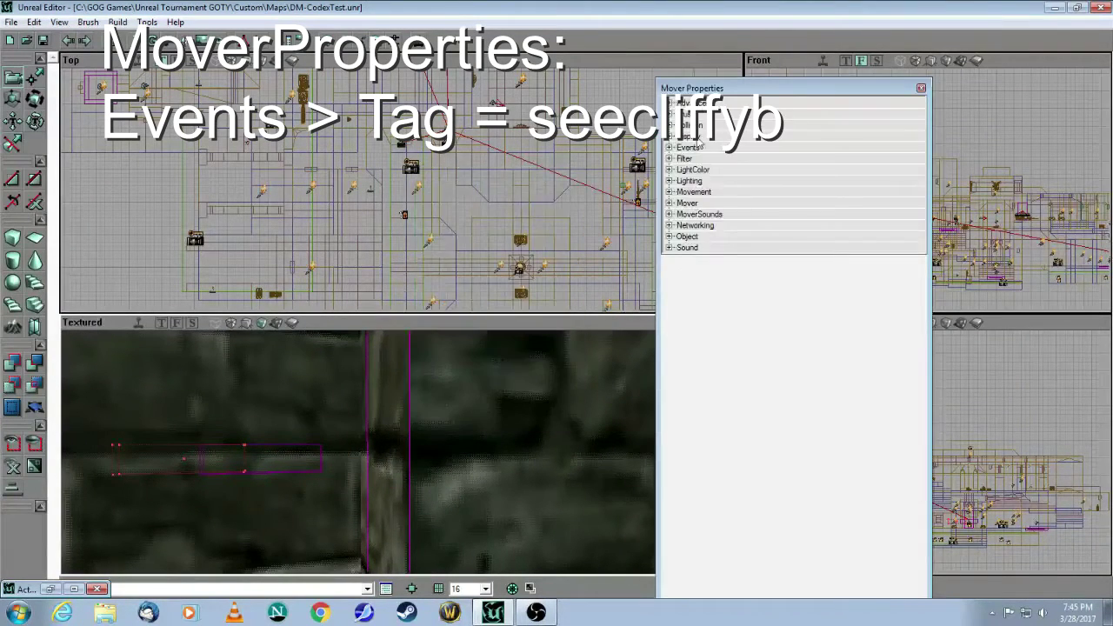
{"action": "left_click", "coordinate": [669, 148]}
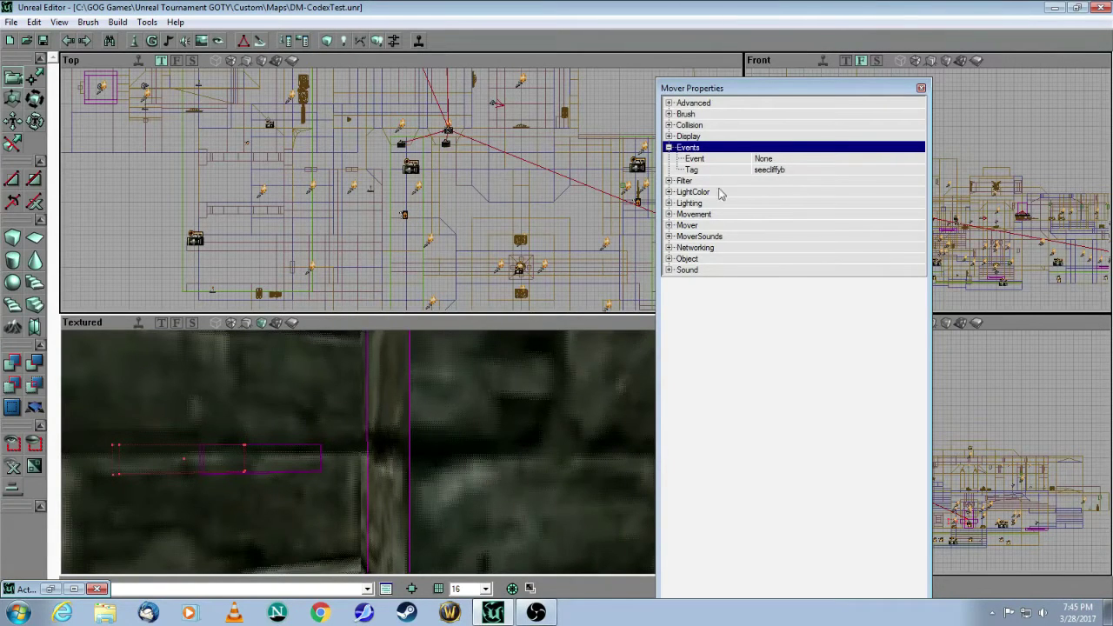
{"action": "left_click", "coordinate": [668, 225]}
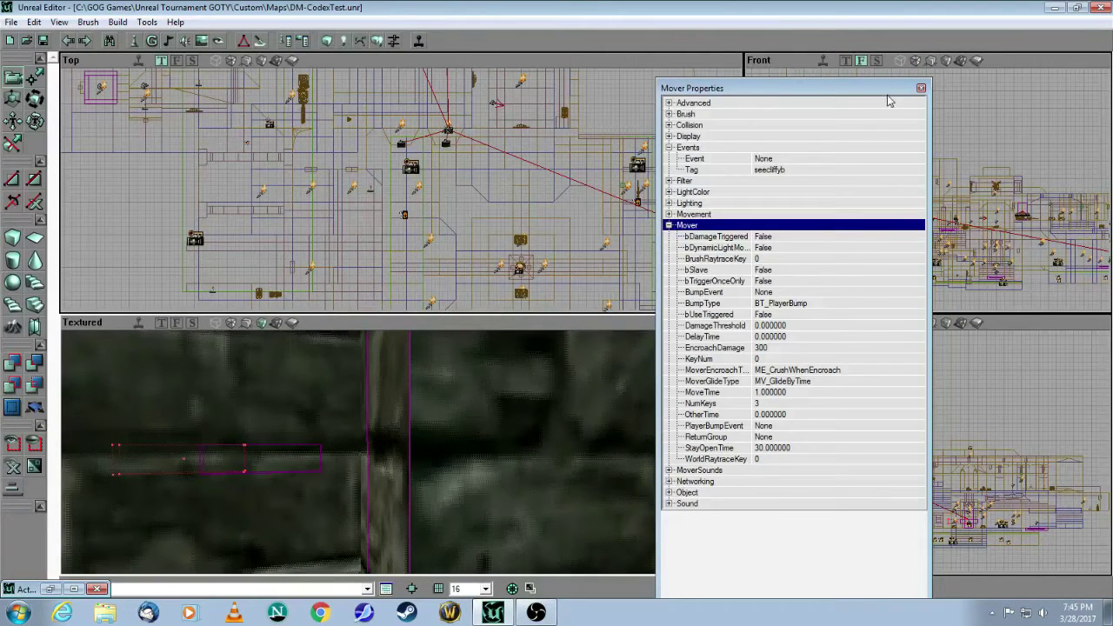
{"action": "left_click", "coordinate": [921, 88]}
- Display the 3D viewport in Zone/Portal mode and examine the bPainZone setting of the ZoneInfo actor near the secret door
{"action": "left_click_drag", "start_coordinate": [414, 423], "coordinate": [403, 346]}
{"action": "left_click", "coordinate": [290, 323]}
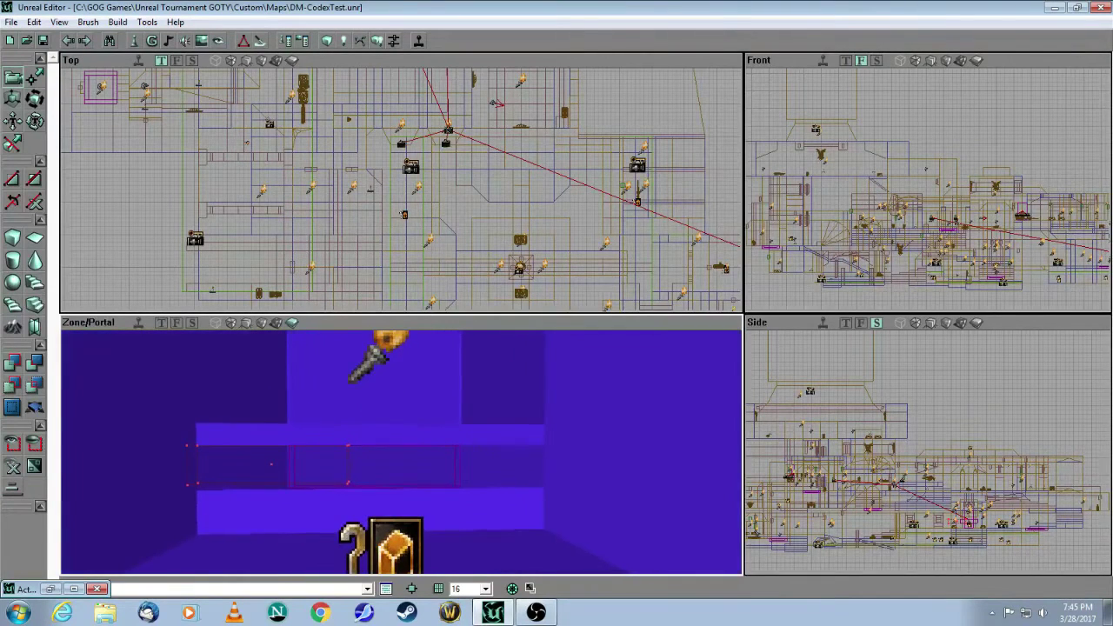
{"action": "mouse_move", "coordinate": [405, 498]}
{"action": "left_mouse_down"}
{"action": "mouse_move", "coordinate": [406, 530]}
{"action": "mouse_move", "coordinate": [405, 498]}
{"action": "left_mouse_up"}
{"action": "left_click", "coordinate": [406, 498]}
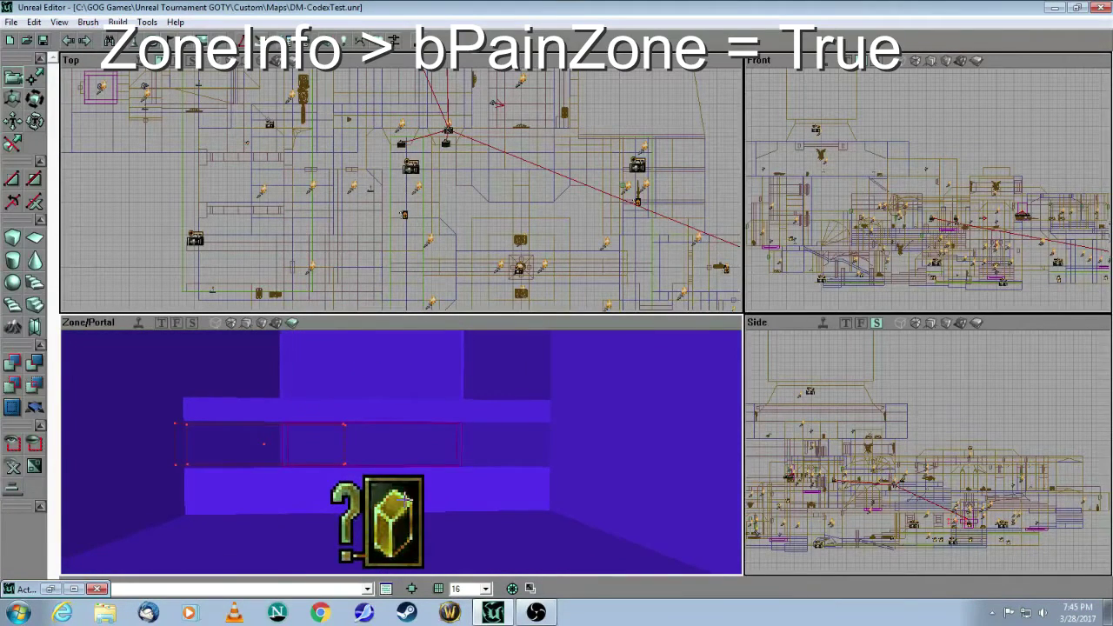
{"action": "right_click", "coordinate": [400, 513]}
{"action": "left_click", "coordinate": [435, 258]}
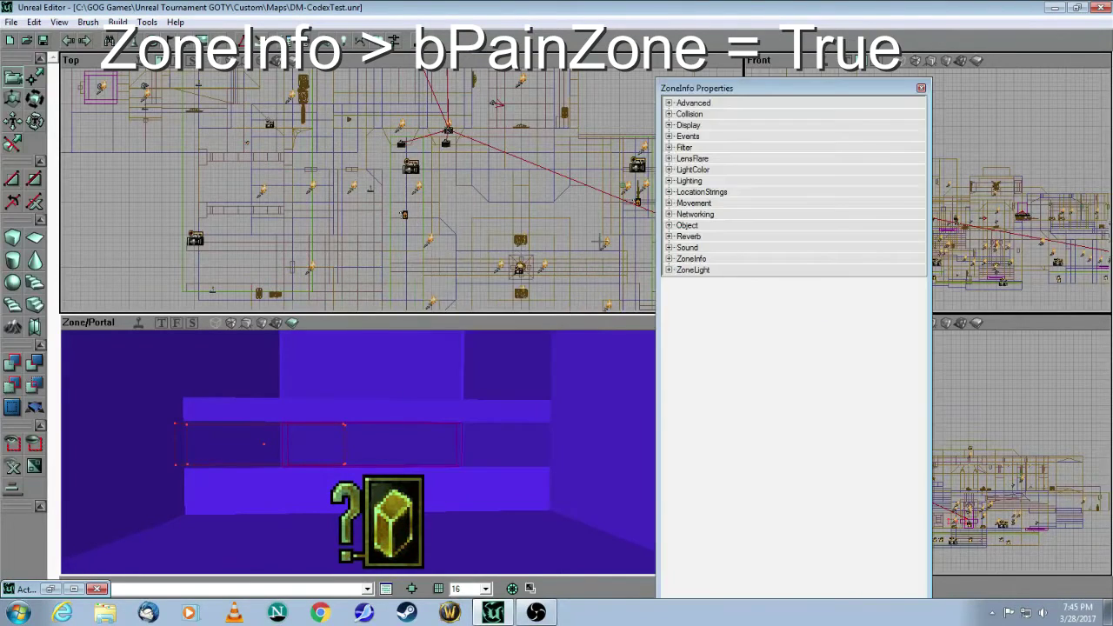
{"action": "left_click", "coordinate": [670, 260]}
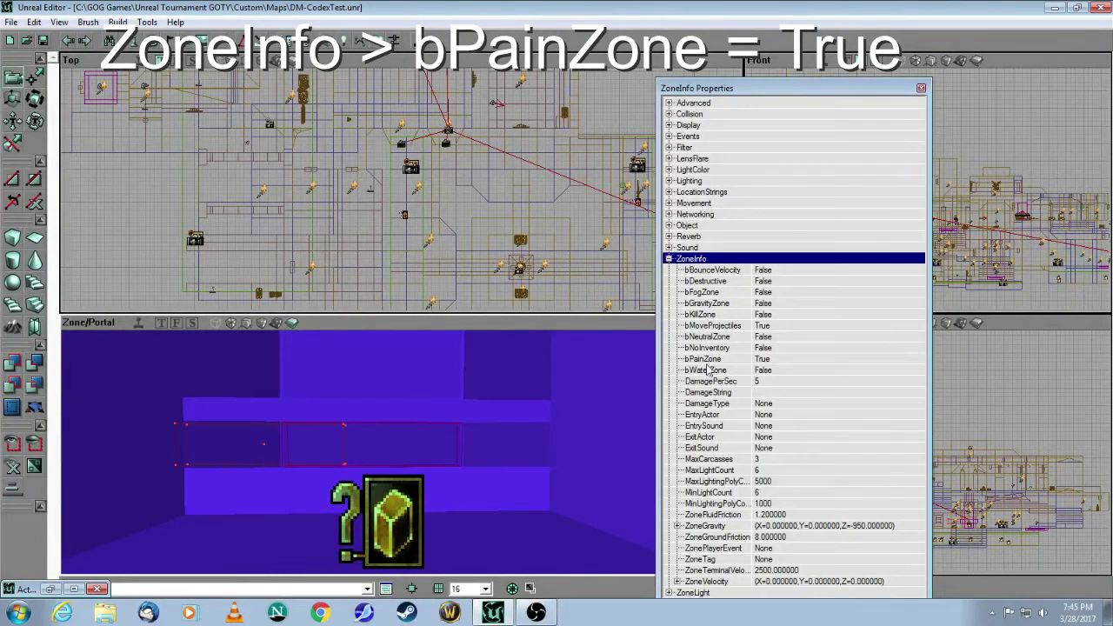
{"action": "left_click", "coordinate": [789, 372]}
{"action": "left_click", "coordinate": [813, 359]}
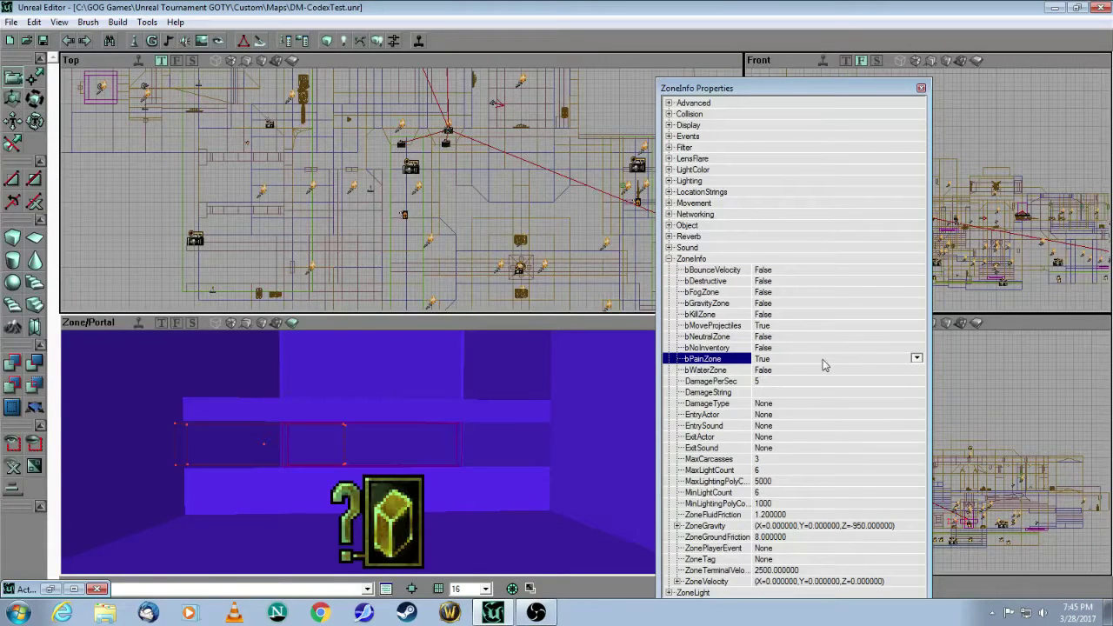
- Examine the ZoneInfo's DamagePerSec setting, and display the 3D viewport in Dynamic Light mode at the secret door
{"action": "left_click", "coordinate": [862, 393]}
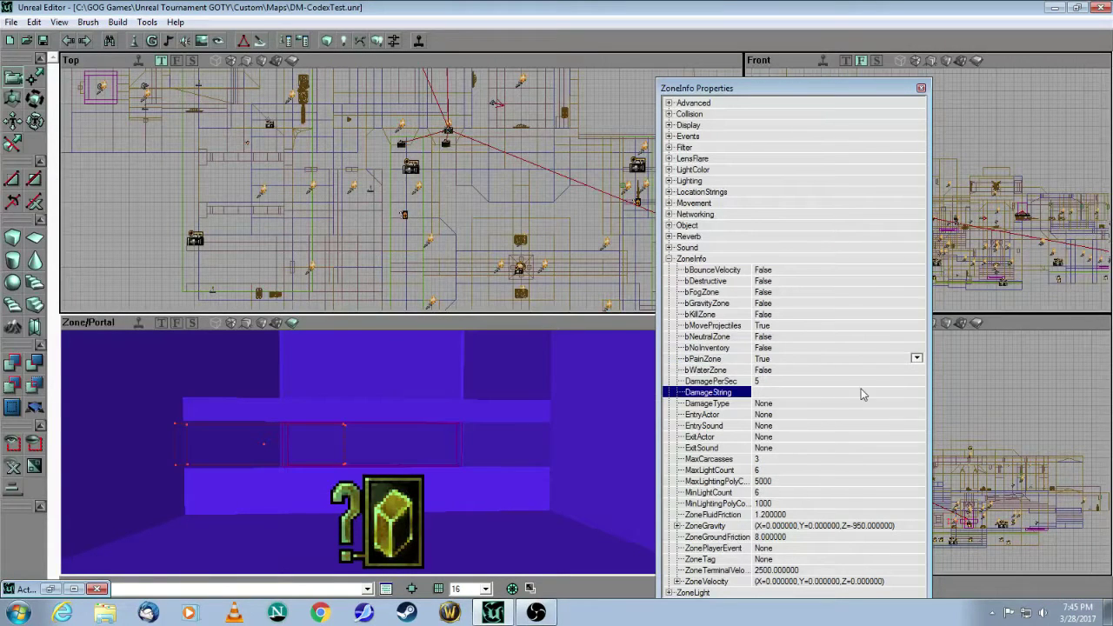
{"action": "left_click", "coordinate": [772, 381]}
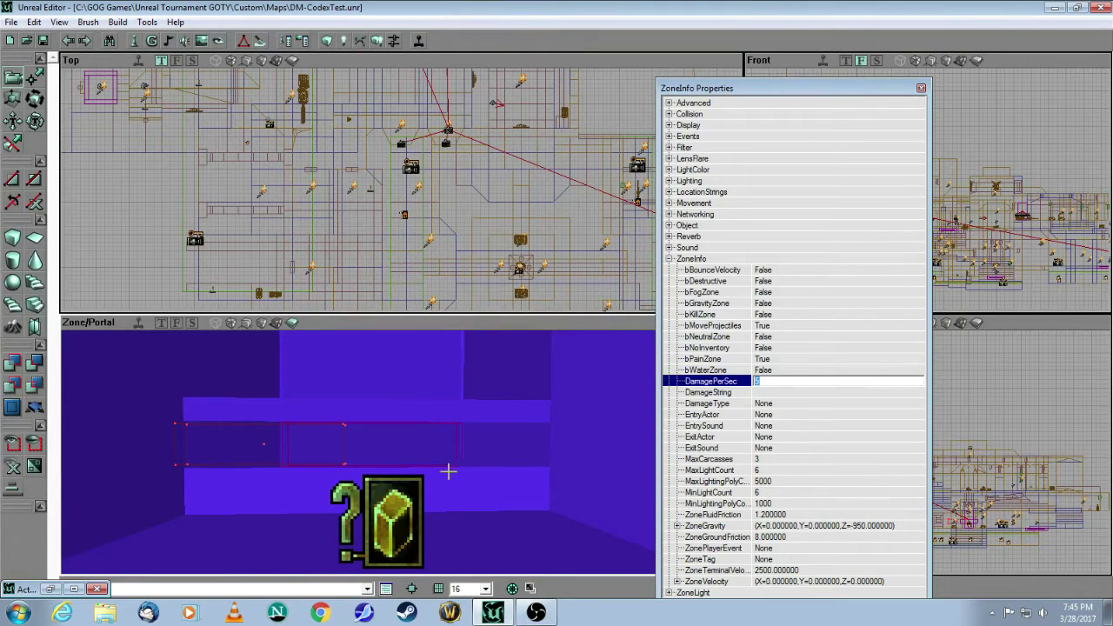
{"action": "mouse_move", "coordinate": [480, 461]}
{"action": "left_mouse_down"}
{"action": "mouse_move", "coordinate": [480, 531]}
{"action": "mouse_move", "coordinate": [467, 462]}
{"action": "mouse_move", "coordinate": [431, 474]}
{"action": "left_mouse_up"}
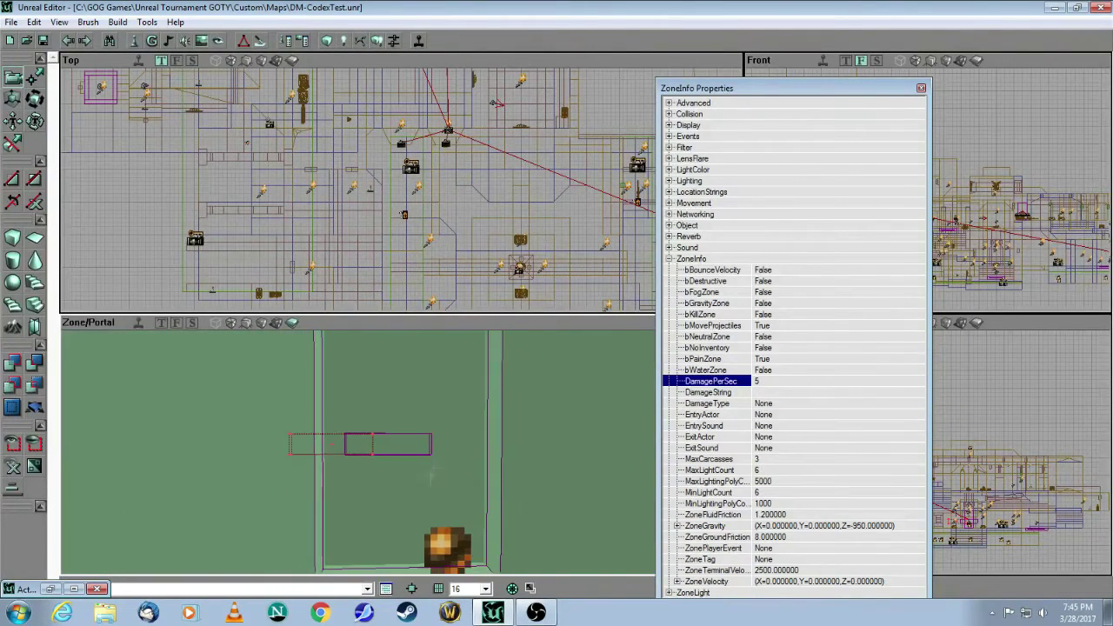
{"action": "left_click", "coordinate": [274, 325]}
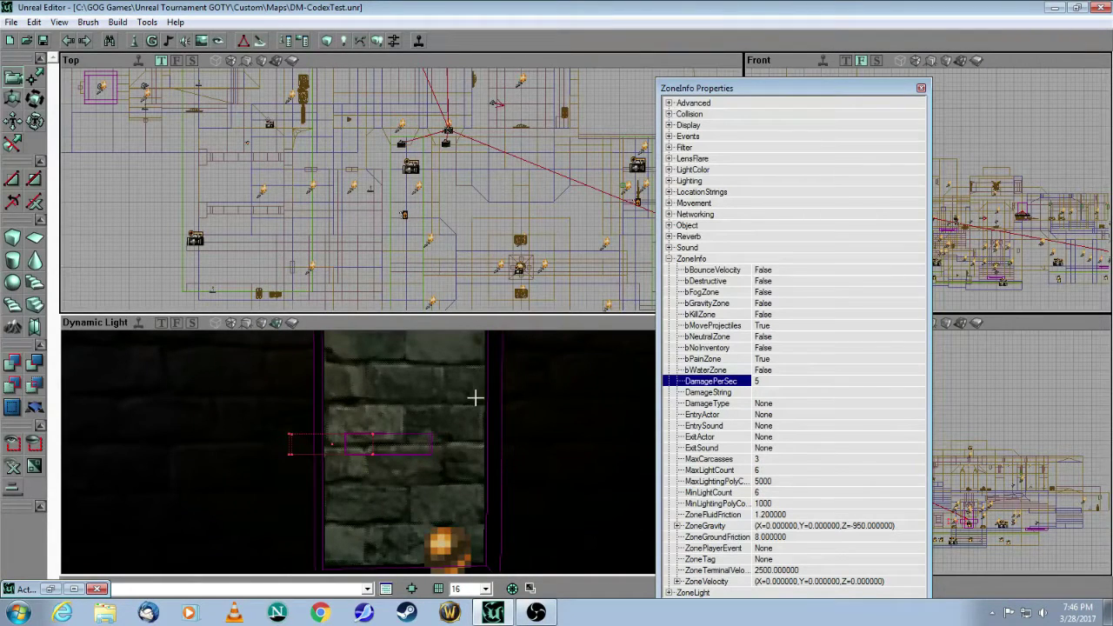
- Set bTriggerOnceOnly to True for the trigger on the plaster panel beside the Counter, and close its properties
{"action": "left_click_drag", "start_coordinate": [440, 450], "coordinate": [478, 400]}
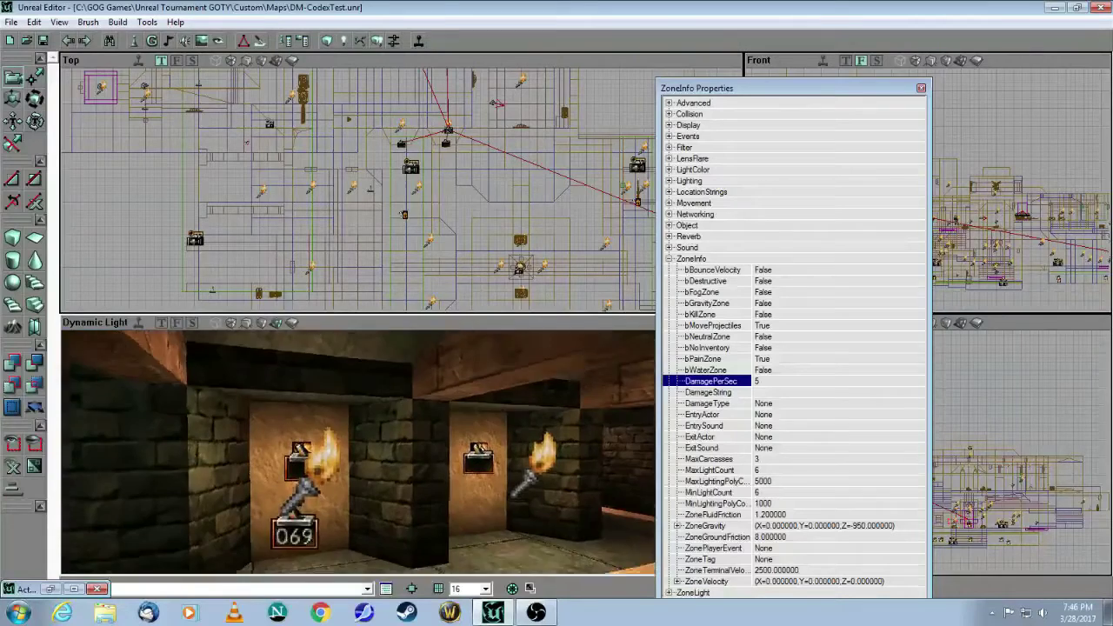
{"action": "left_click_drag", "start_coordinate": [302, 513], "coordinate": [302, 474]}
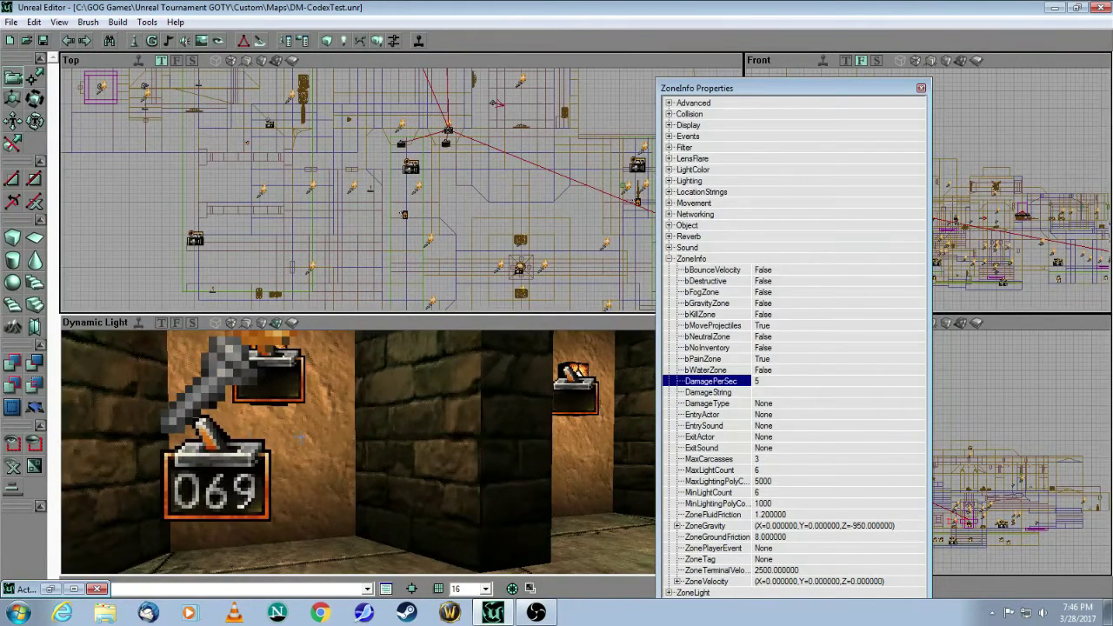
{"action": "left_click_drag", "start_coordinate": [300, 437], "coordinate": [273, 461]}
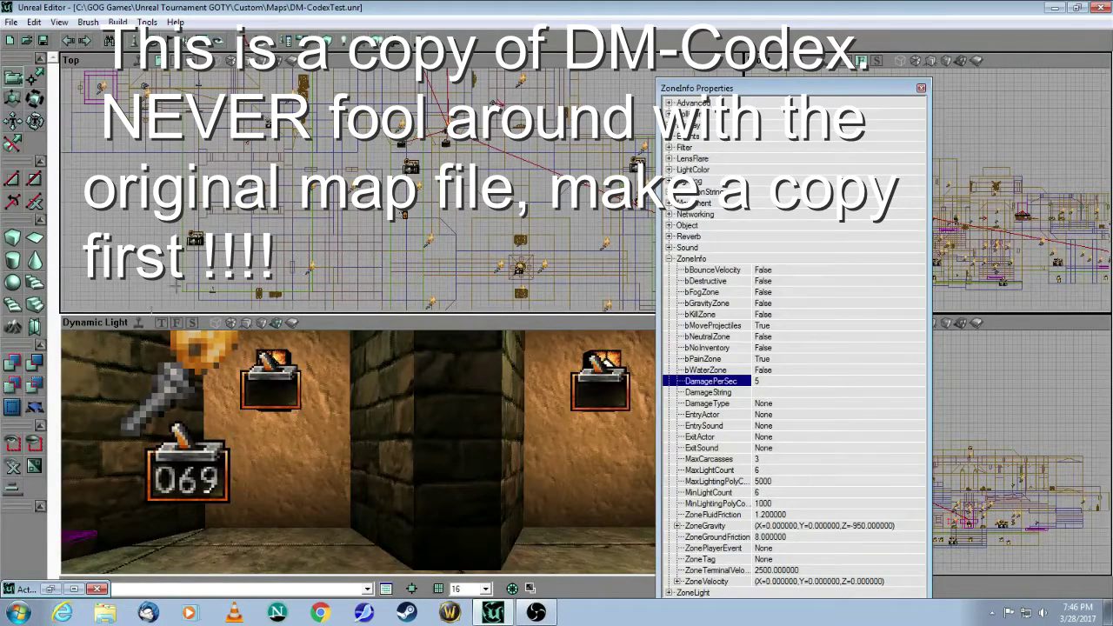
{"action": "left_click_drag", "start_coordinate": [181, 357], "coordinate": [270, 405]}
{"action": "left_click", "coordinate": [270, 400]}
{"action": "right_click", "coordinate": [272, 400]}
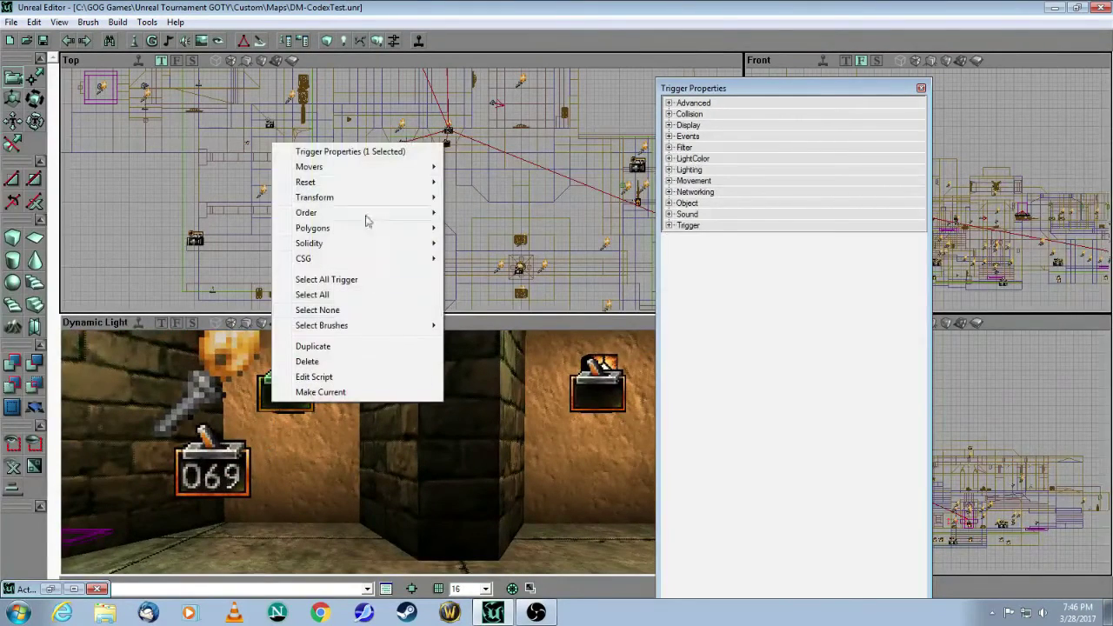
{"action": "left_click", "coordinate": [368, 150]}
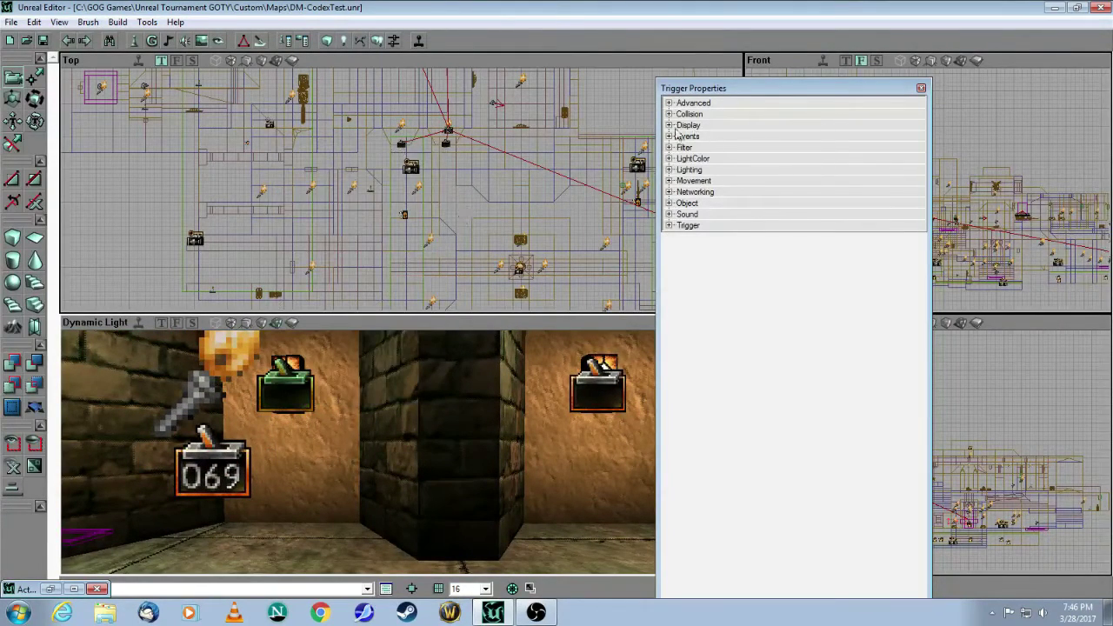
{"action": "double_click", "coordinate": [681, 228]}
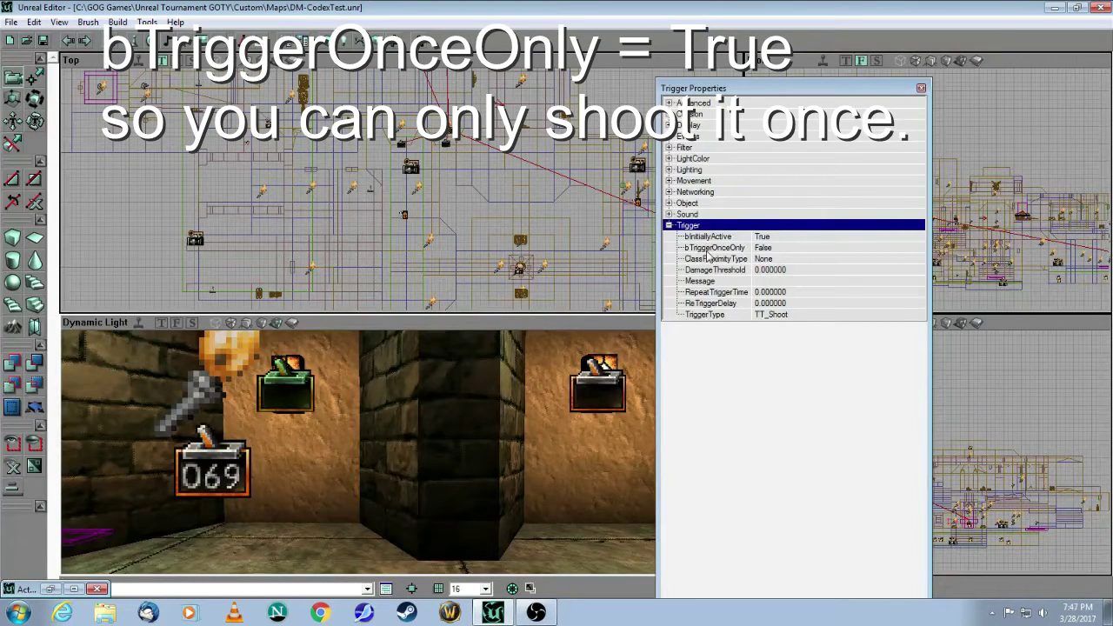
{"action": "left_click", "coordinate": [797, 250]}
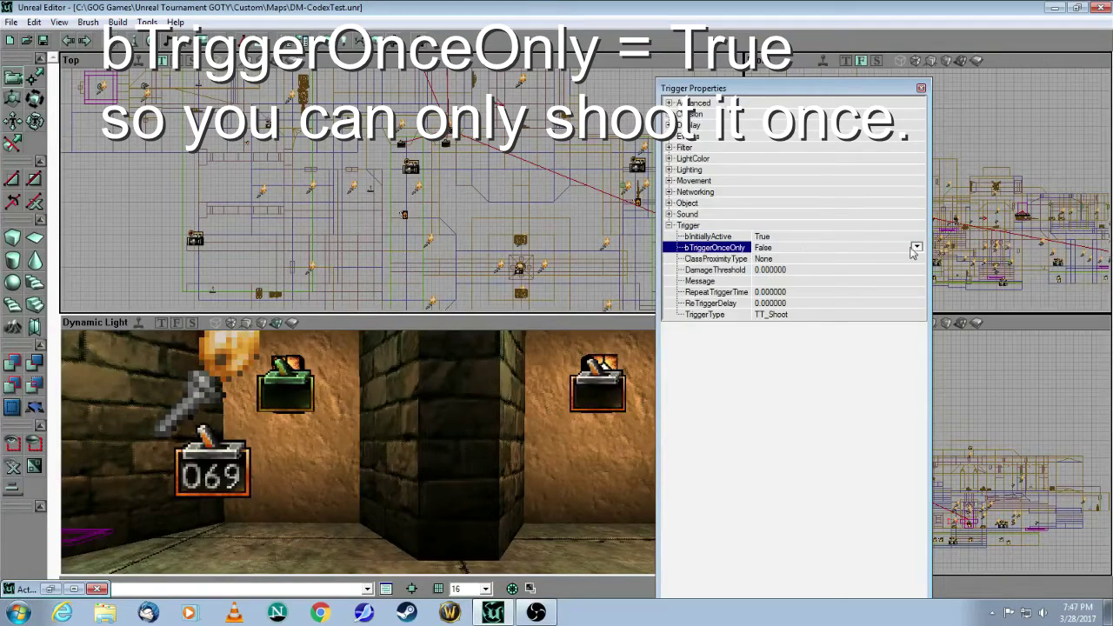
{"action": "left_click", "coordinate": [918, 249]}
{"action": "left_click", "coordinate": [846, 266]}
{"action": "left_click", "coordinate": [921, 88]}
- Examine the Counter's message and NumToCount settings and its Event and Tag names, and close its properties
{"action": "left_click_drag", "start_coordinate": [418, 368], "coordinate": [326, 397]}
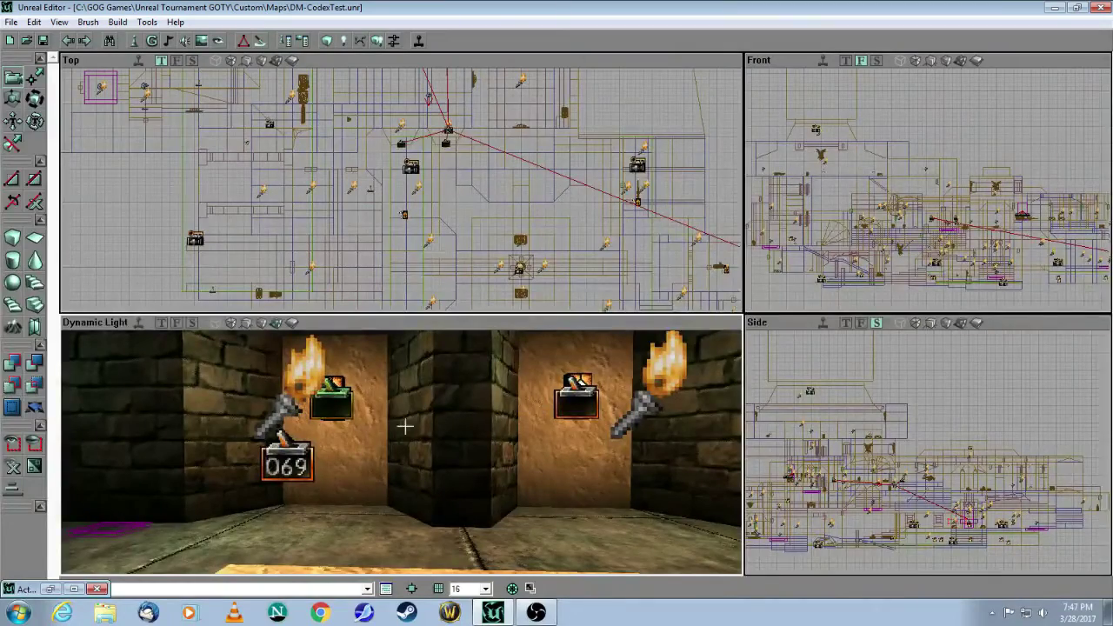
{"action": "left_click_drag", "start_coordinate": [492, 382], "coordinate": [732, 361]}
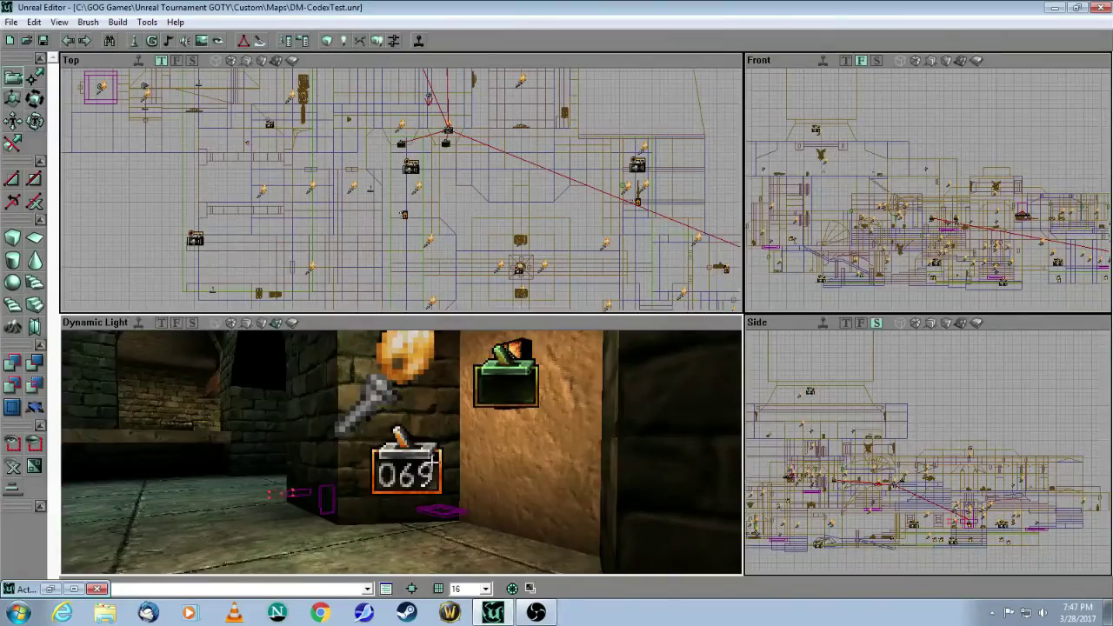
{"action": "left_click_drag", "start_coordinate": [434, 461], "coordinate": [626, 339]}
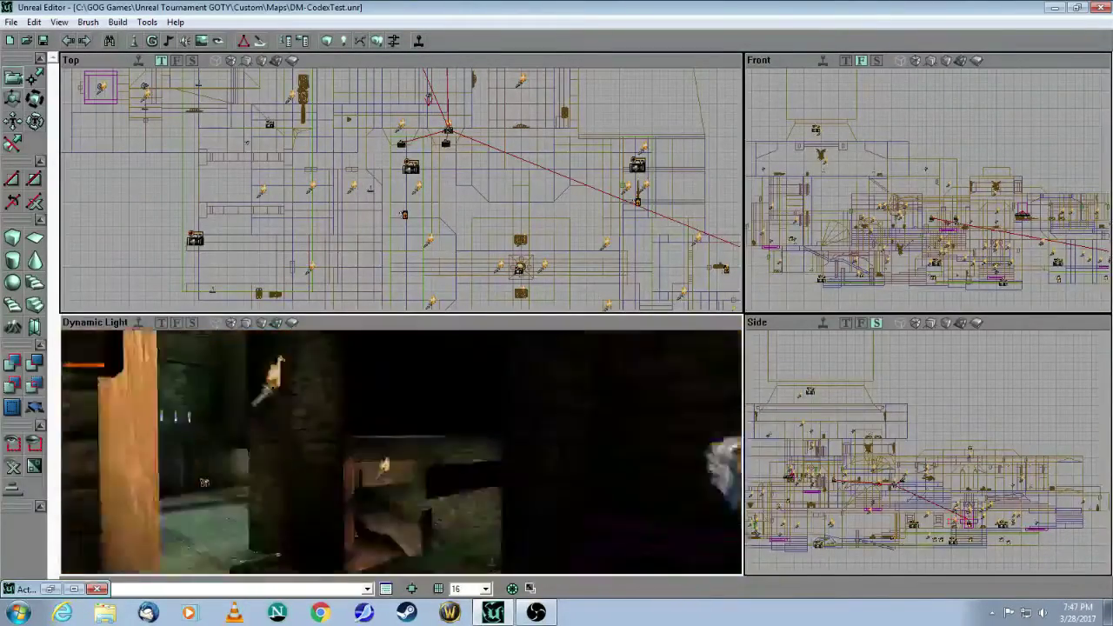
{"action": "left_click_drag", "start_coordinate": [400, 452], "coordinate": [505, 461]}
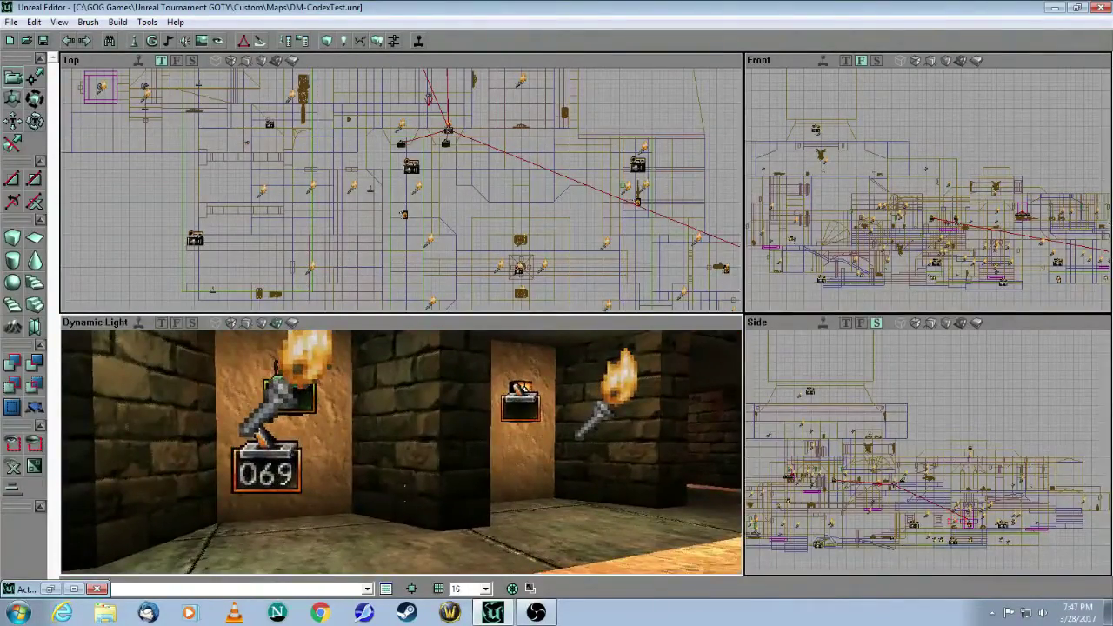
{"action": "left_click_drag", "start_coordinate": [405, 493], "coordinate": [328, 495]}
{"action": "left_click", "coordinate": [339, 474]}
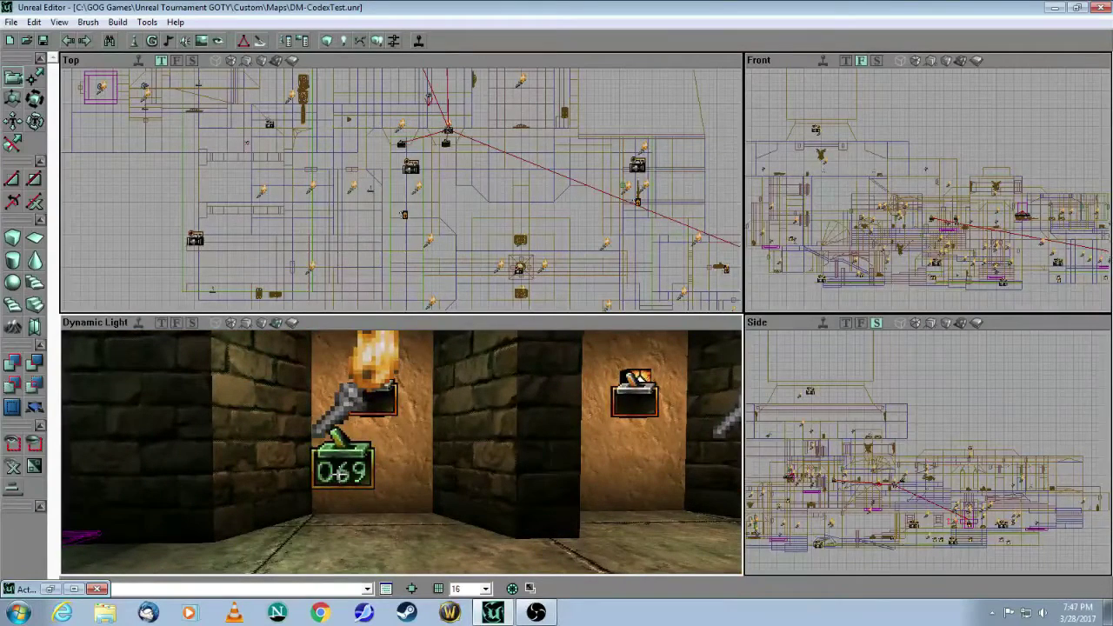
{"action": "right_click", "coordinate": [341, 474]}
{"action": "left_click", "coordinate": [397, 222]}
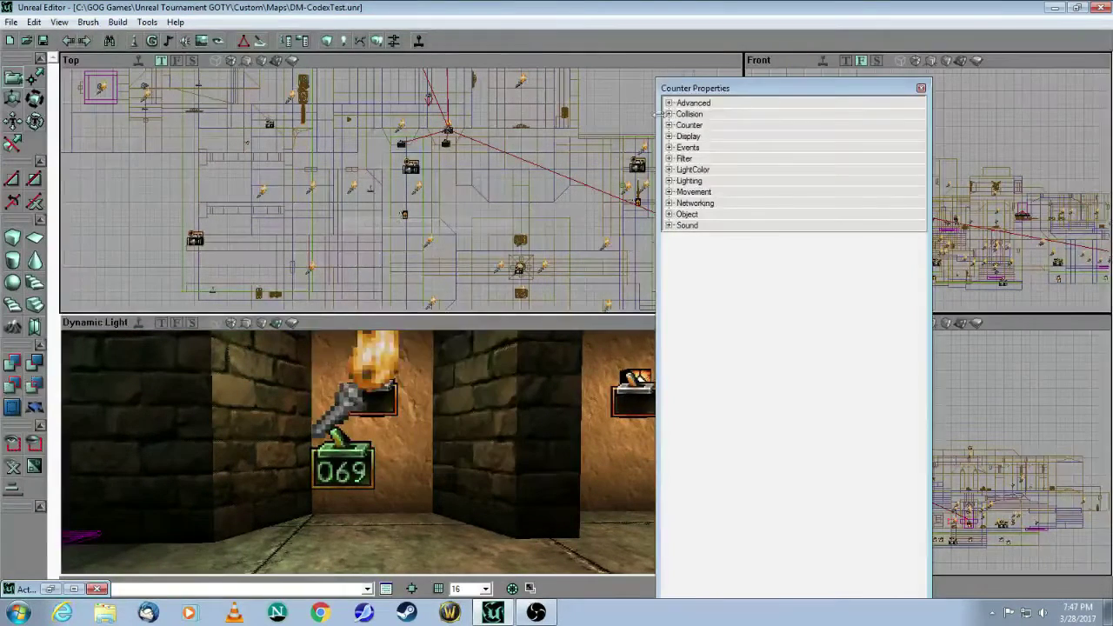
{"action": "left_click", "coordinate": [682, 125]}
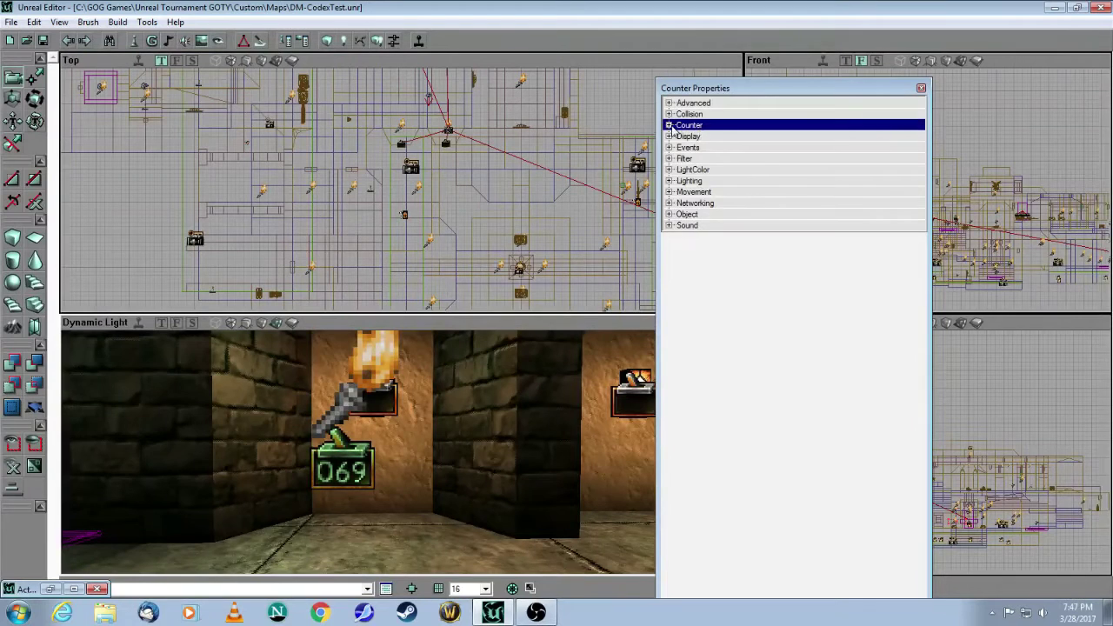
{"action": "left_click", "coordinate": [670, 126]}
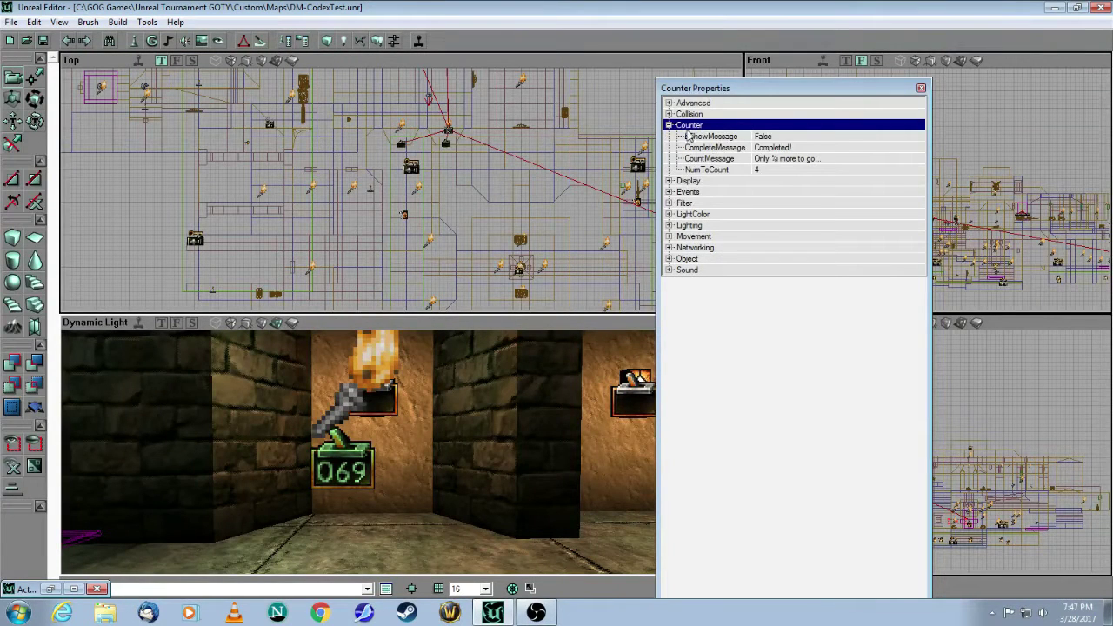
{"action": "left_click", "coordinate": [668, 192]}
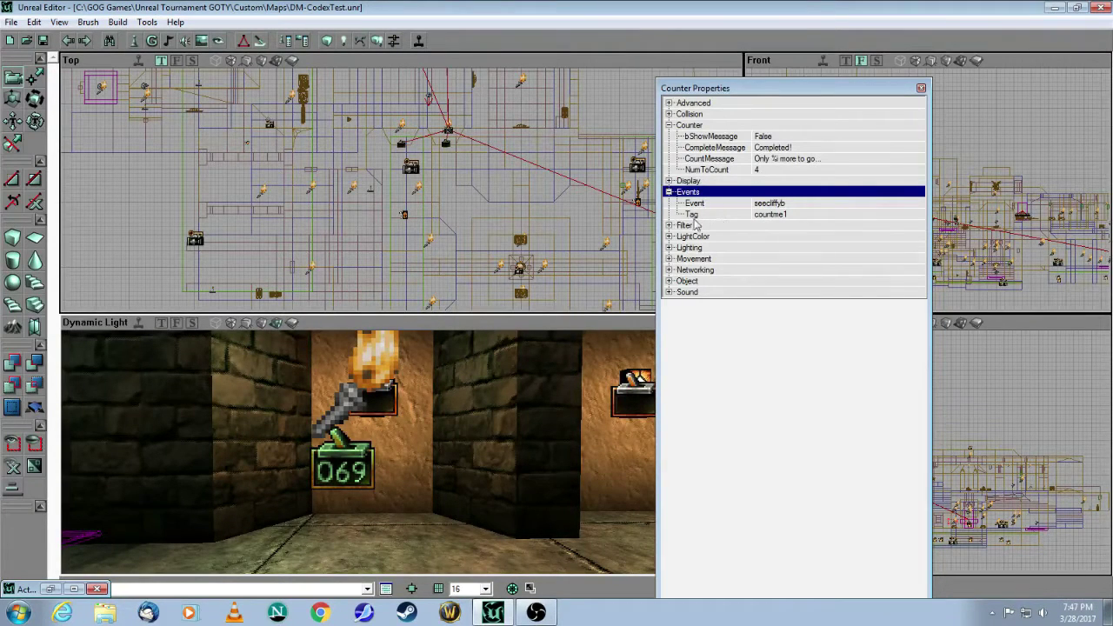
{"action": "left_click", "coordinate": [921, 89]}
- Examine the Events of the trigger on the neighbouring plaster panel, set its TriggerType to TT_PlayerProximity, and close its properties
{"action": "left_click_drag", "start_coordinate": [509, 442], "coordinate": [522, 442]}
{"action": "right_click", "coordinate": [455, 377]}
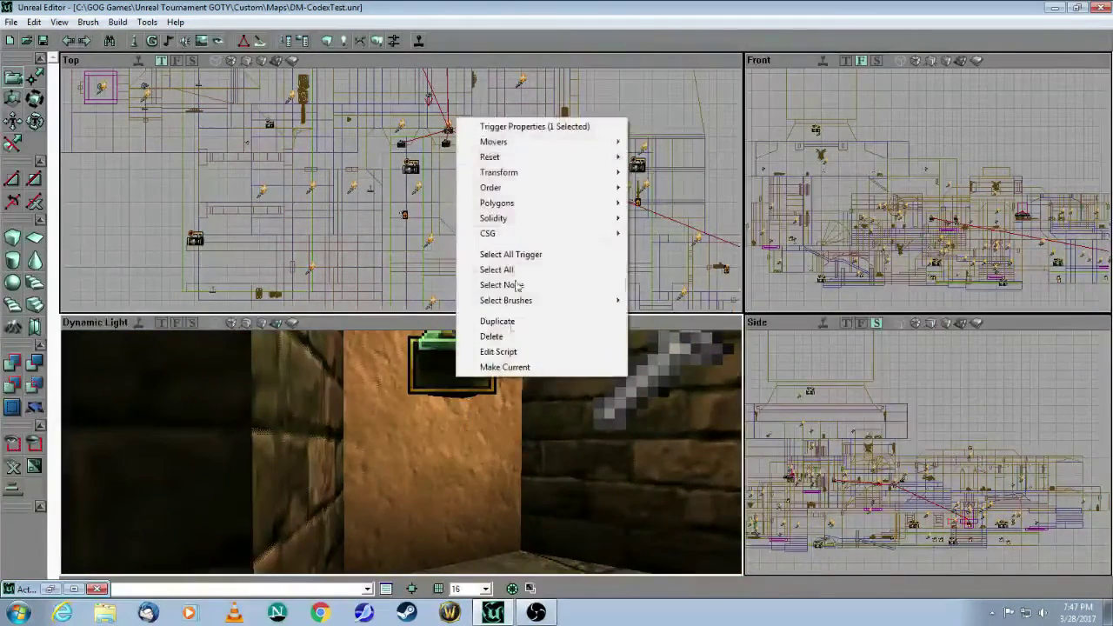
{"action": "left_click", "coordinate": [491, 126]}
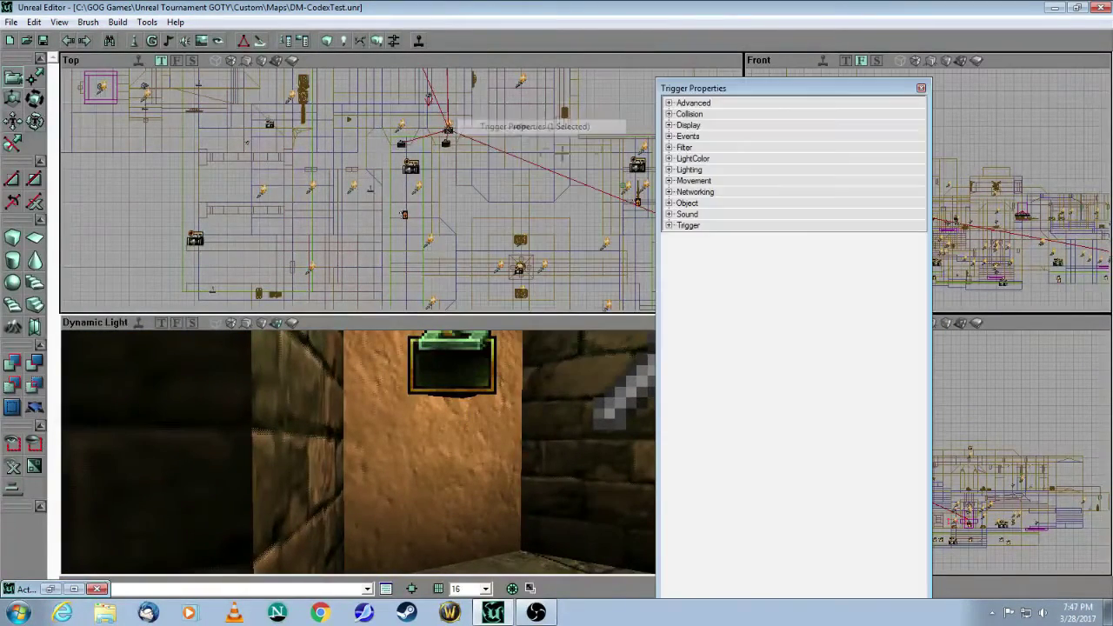
{"action": "left_click", "coordinate": [669, 136]}
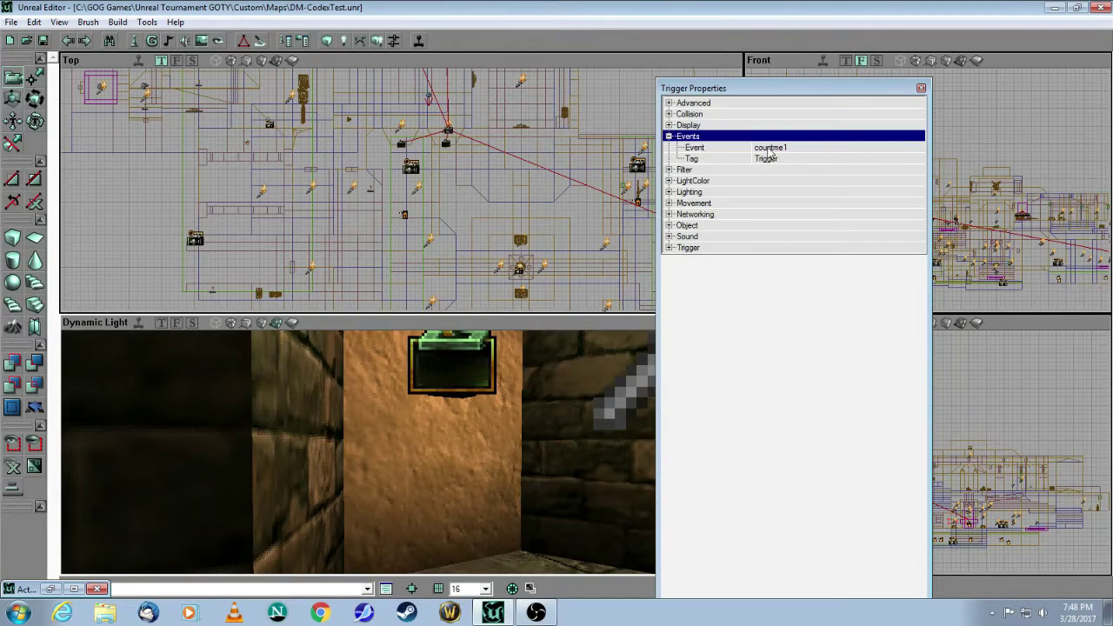
{"action": "left_click", "coordinate": [670, 248]}
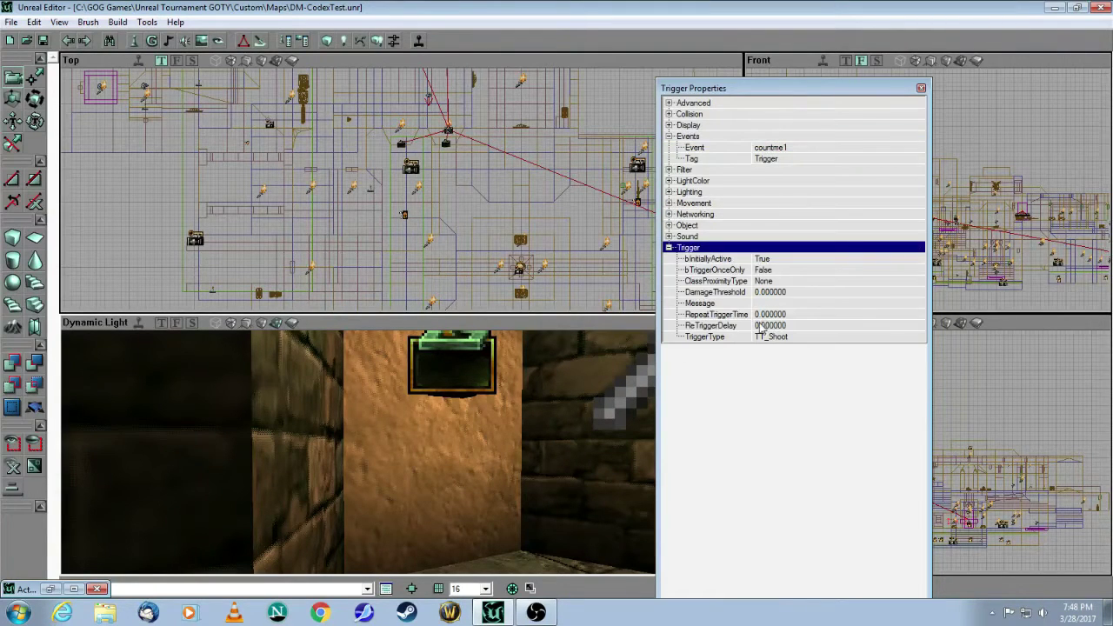
{"action": "left_click", "coordinate": [822, 337]}
{"action": "left_click", "coordinate": [916, 335]}
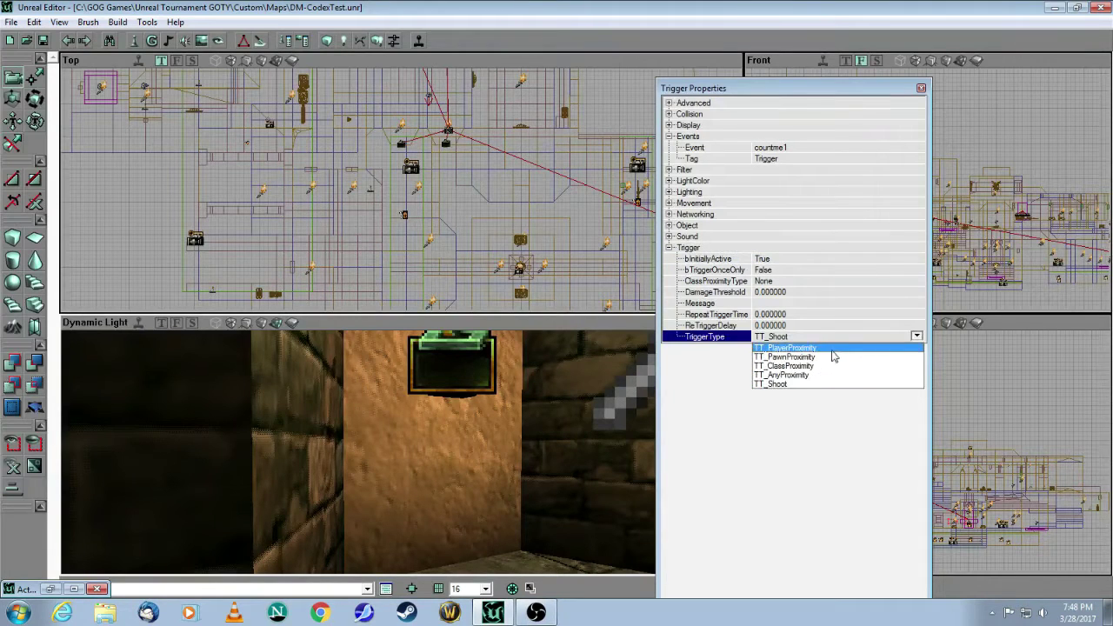
{"action": "left_click", "coordinate": [787, 348]}
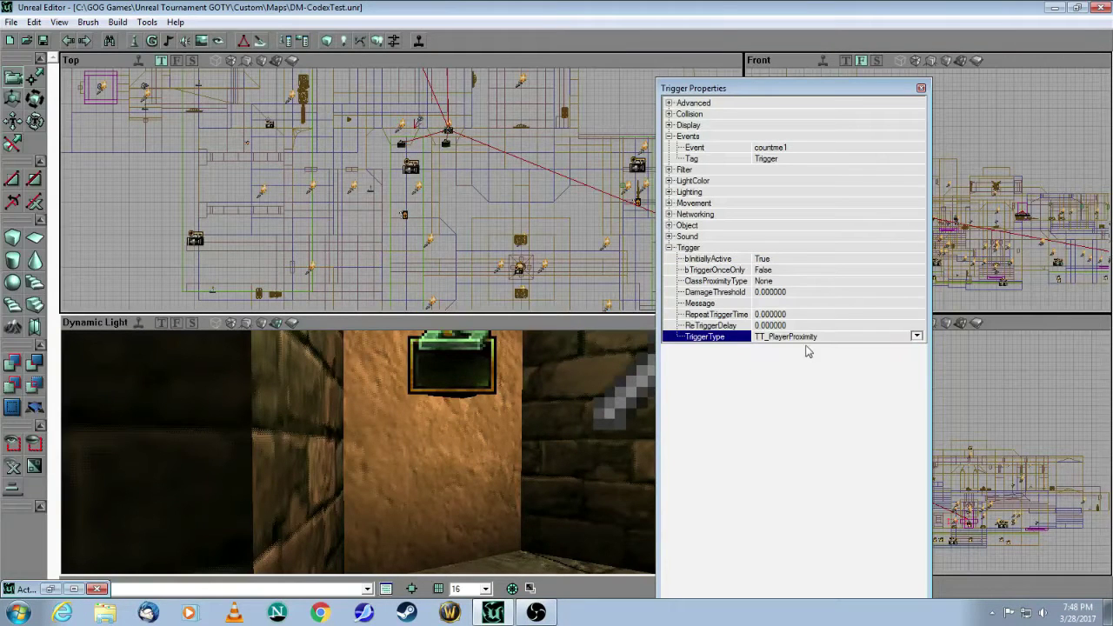
{"action": "left_click", "coordinate": [921, 88]}
- Examine the Event and Tag names of the secret door's mover in its properties
{"action": "left_click_drag", "start_coordinate": [400, 452], "coordinate": [374, 361]}
{"action": "key", "text": "Right"}
{"action": "key", "text": "Up"}
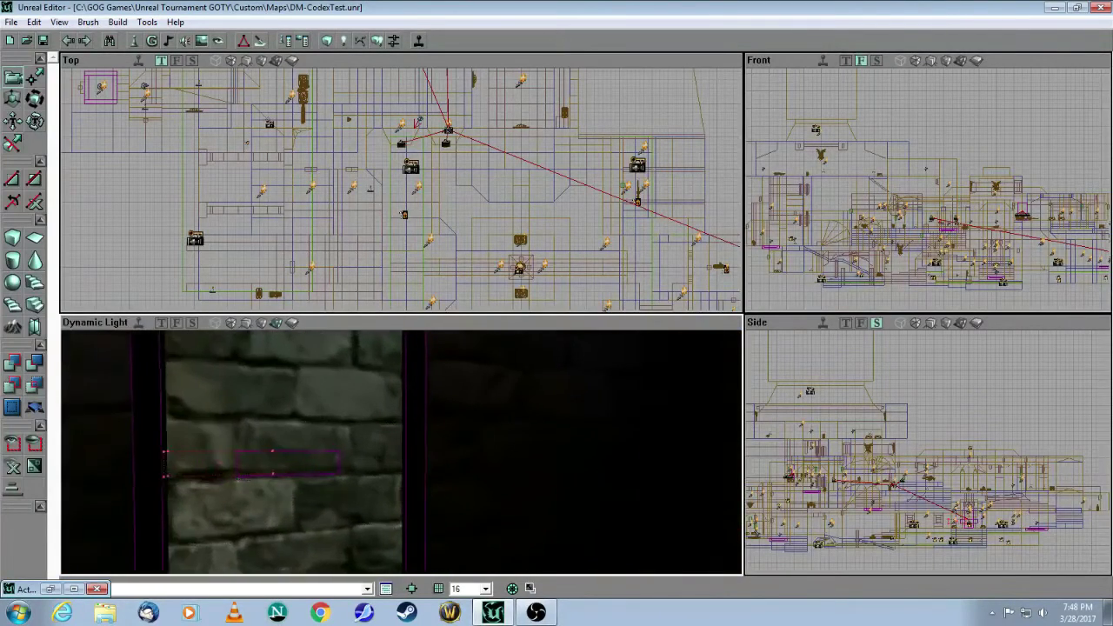
{"action": "left_click_drag", "start_coordinate": [388, 443], "coordinate": [372, 422]}
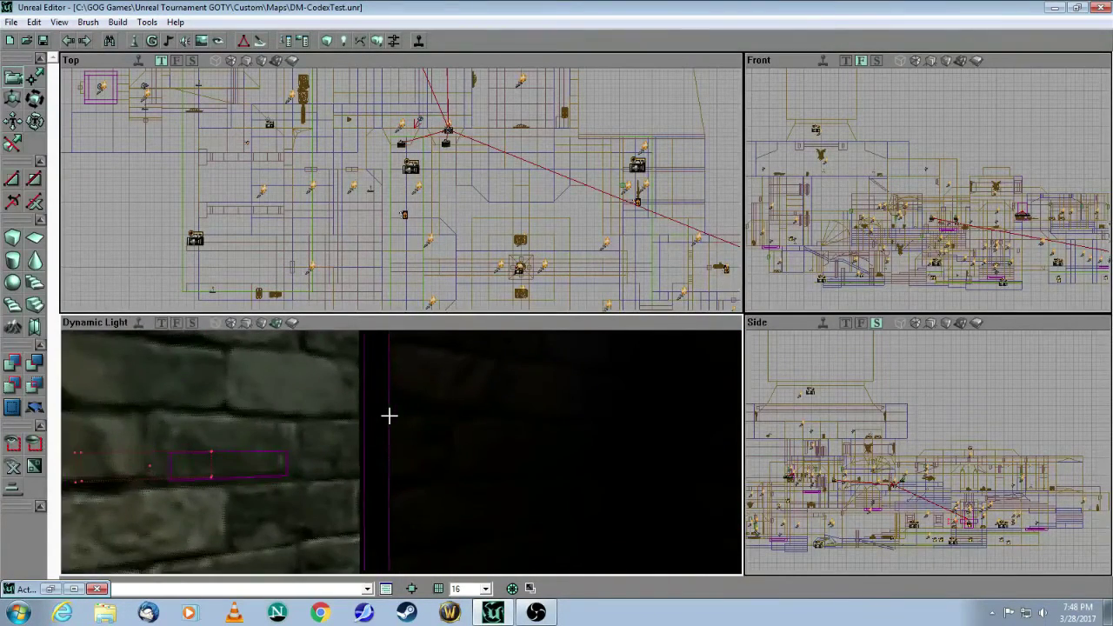
{"action": "right_click", "coordinate": [390, 415]}
{"action": "left_click", "coordinate": [461, 166]}
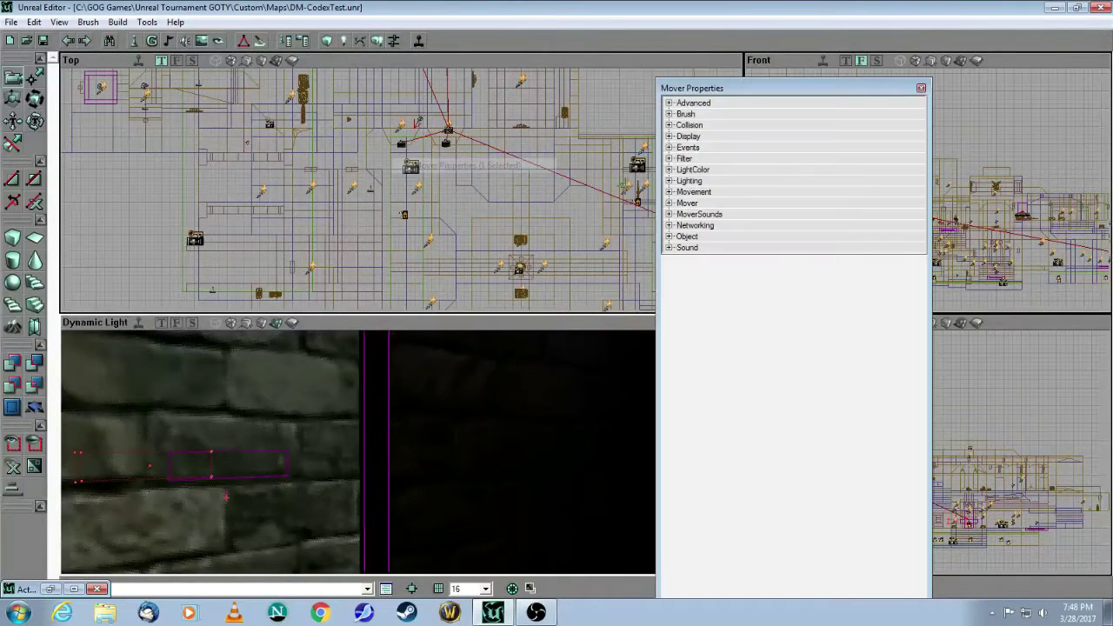
{"action": "left_click", "coordinate": [683, 148]}
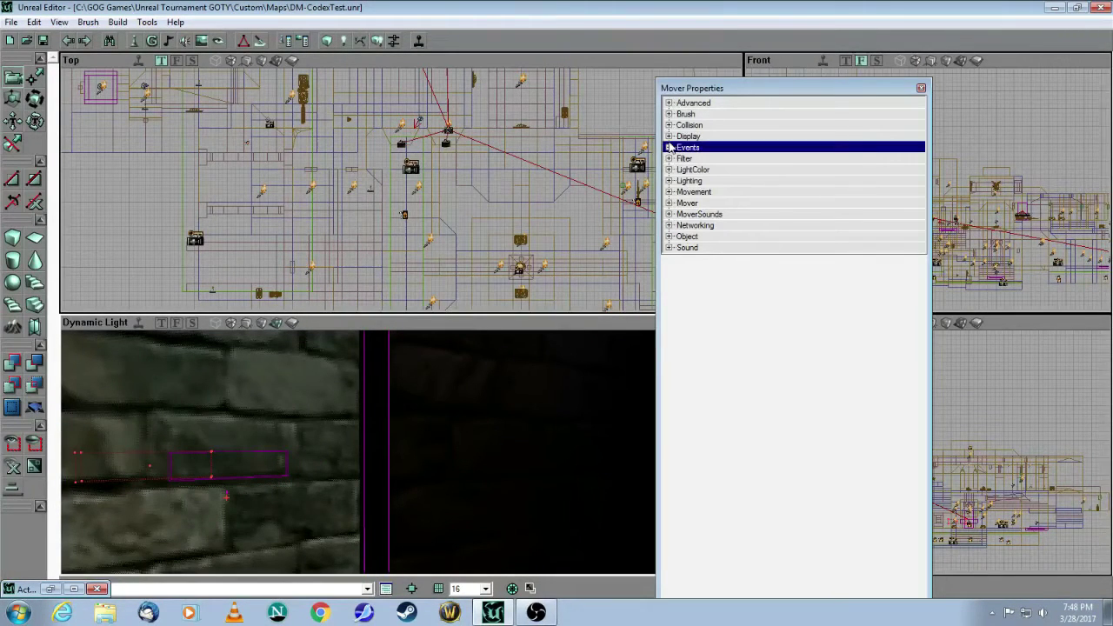
{"action": "left_click", "coordinate": [669, 148]}
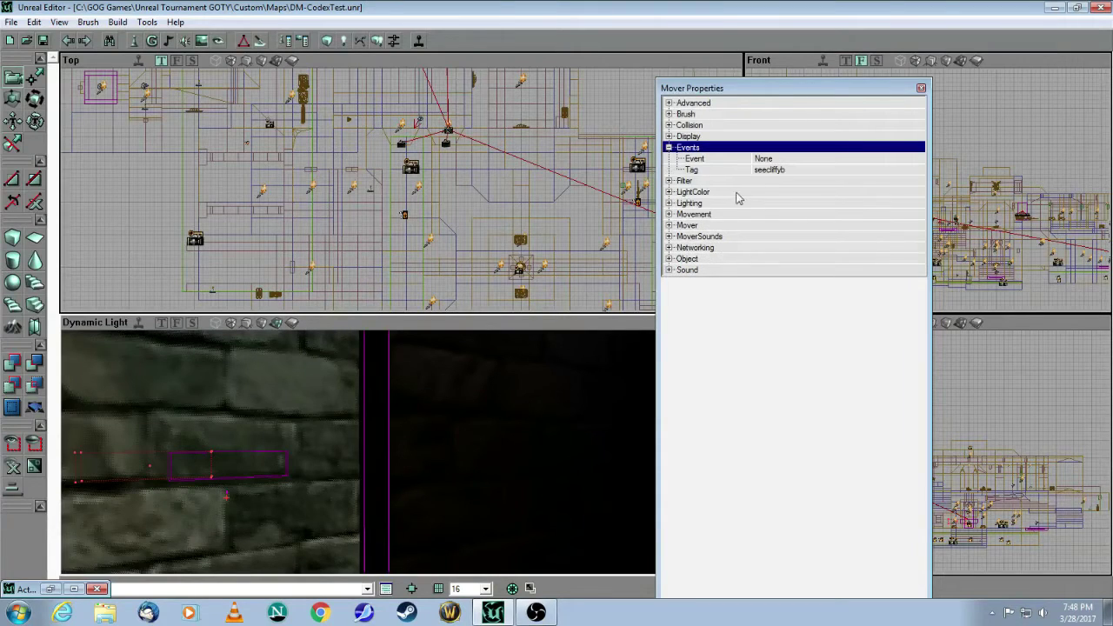